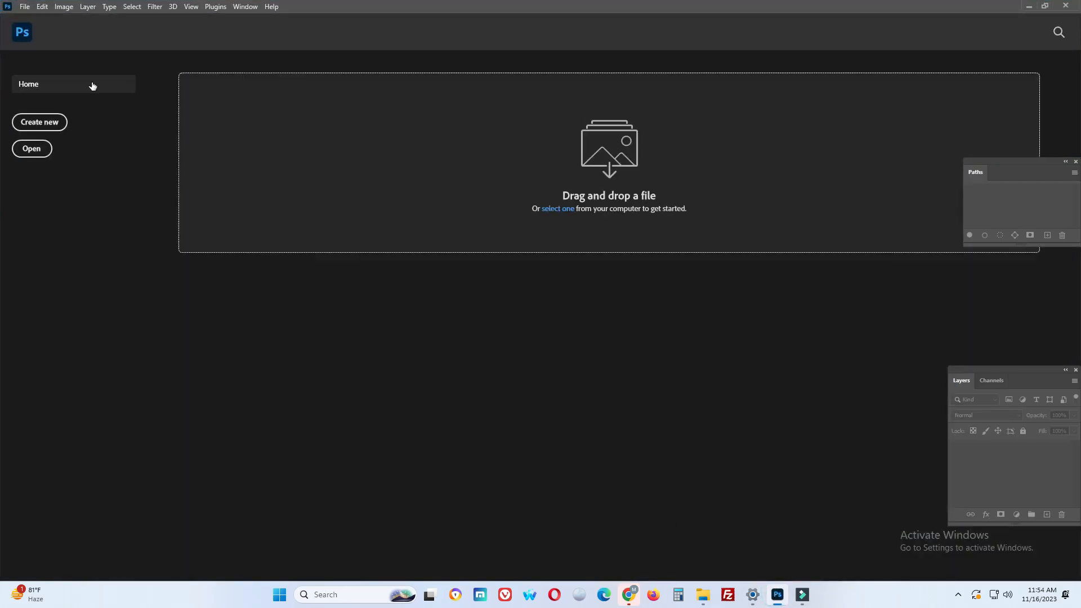
Open the Car image from the Basic clipping Path > 3 folder
click(26, 7)
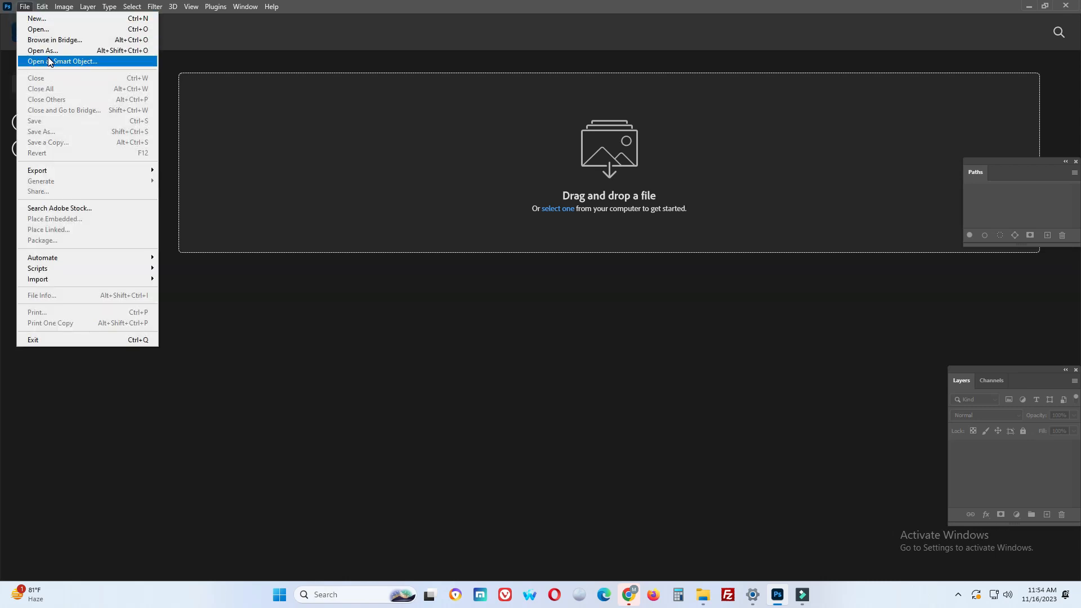
click(45, 32)
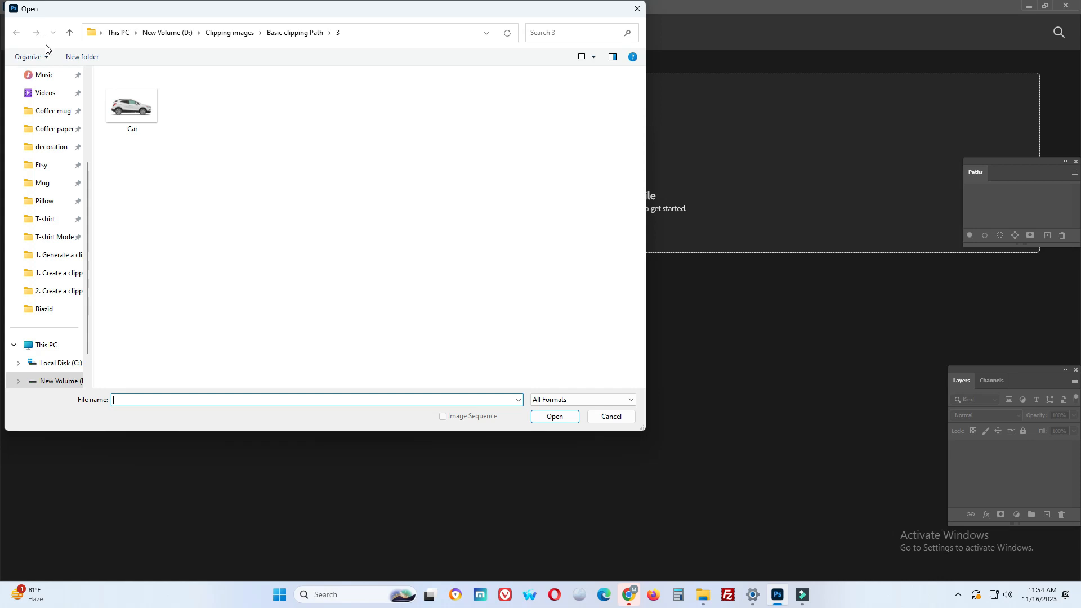
click(129, 114)
click(566, 416)
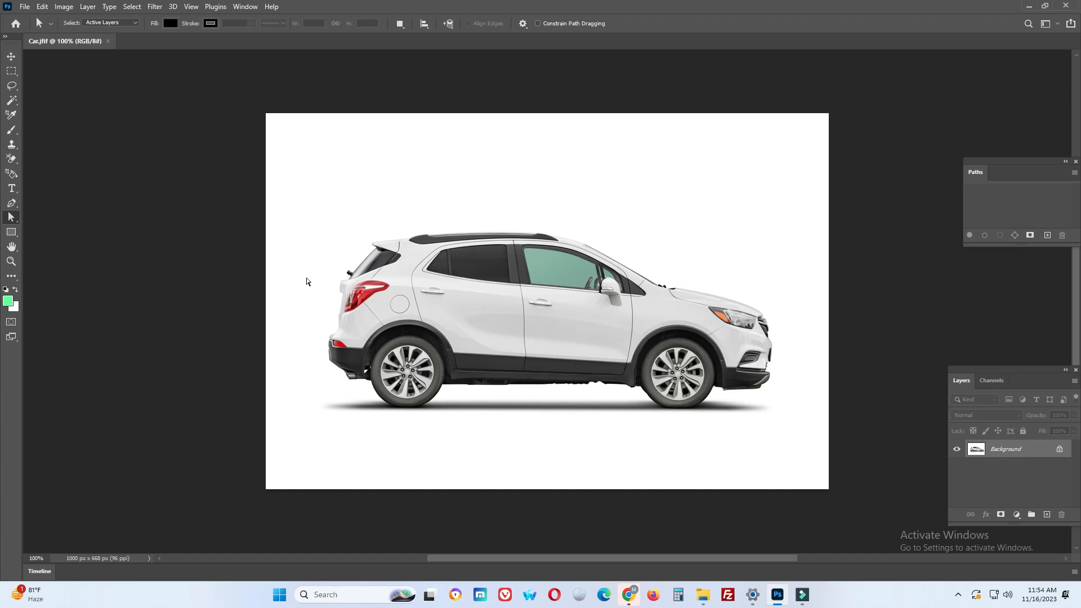
Activate the Pen tool in Path mode and create a new empty path for outlining the car
click(15, 206)
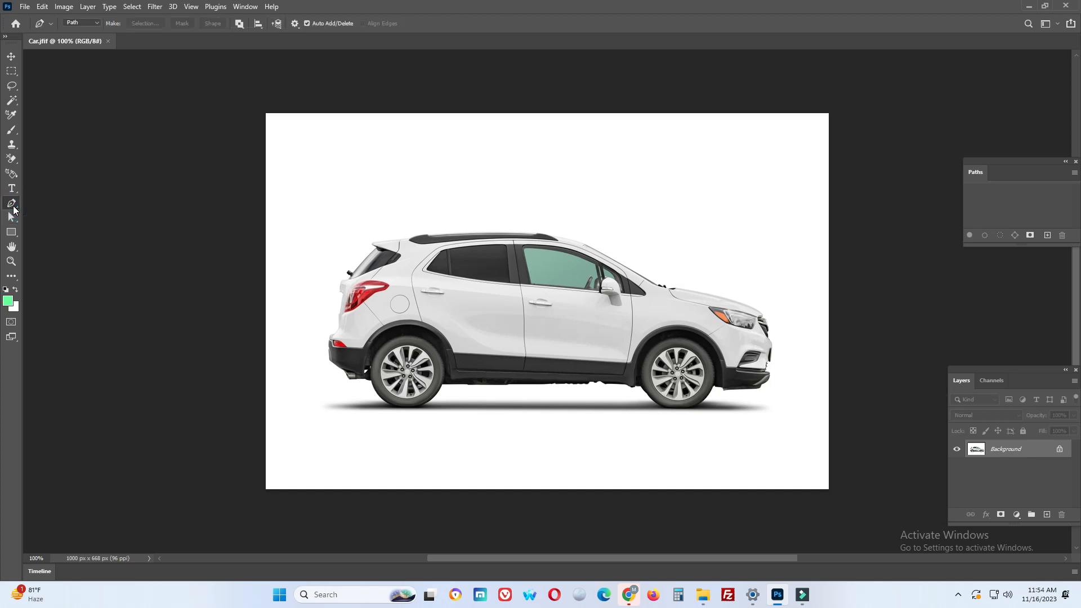
click(56, 206)
key(ctrl+plus)
key(ctrl+plus)
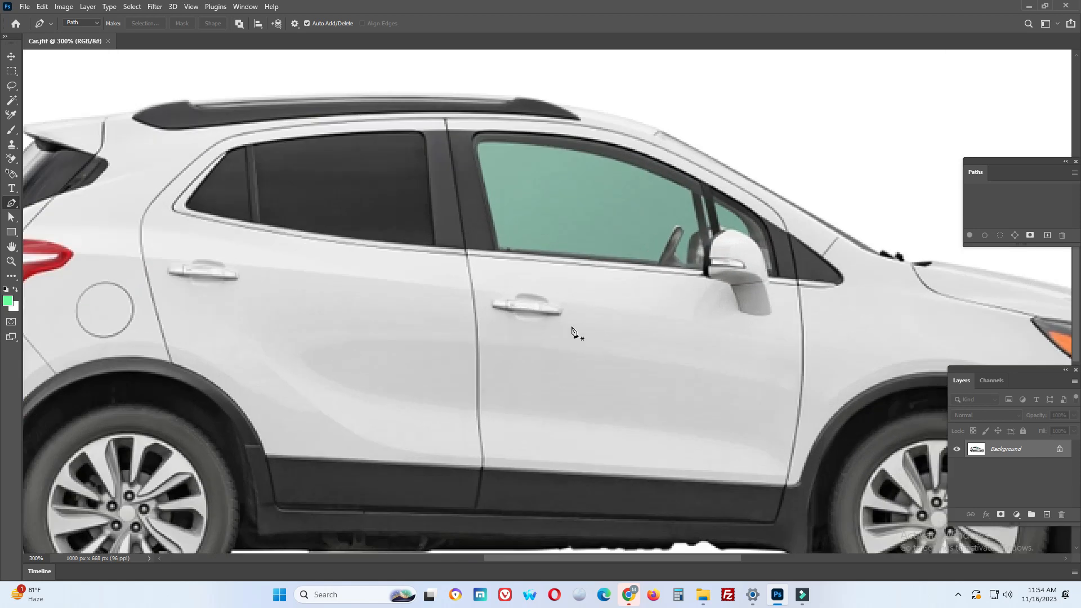
drag(612, 459, 477, 277)
key(ctrl+plus)
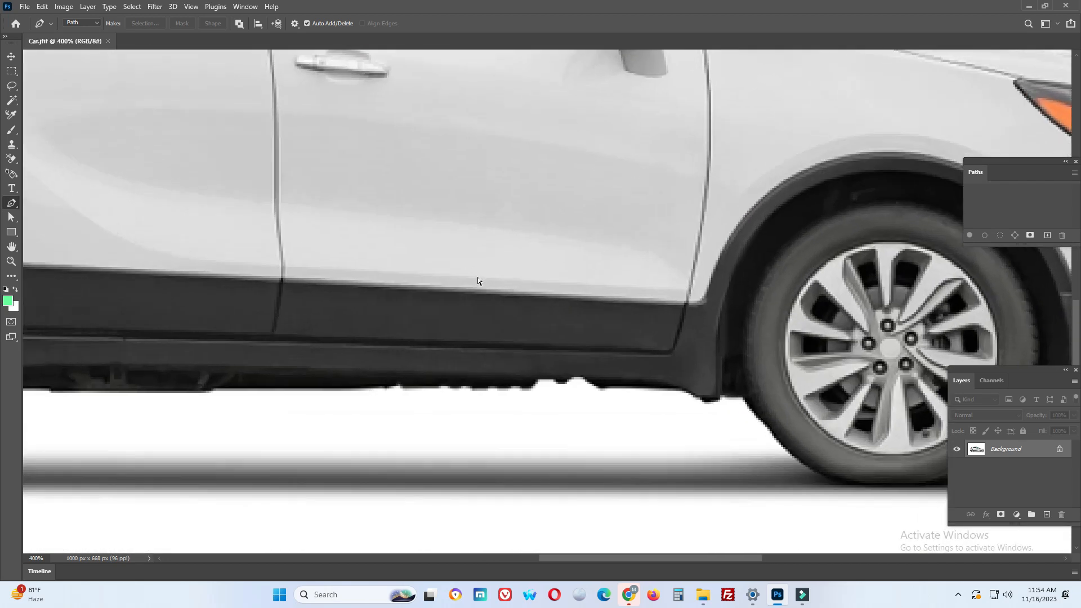
key(ctrl+minus)
key(ctrl+minus)
key(ctrl+minus)
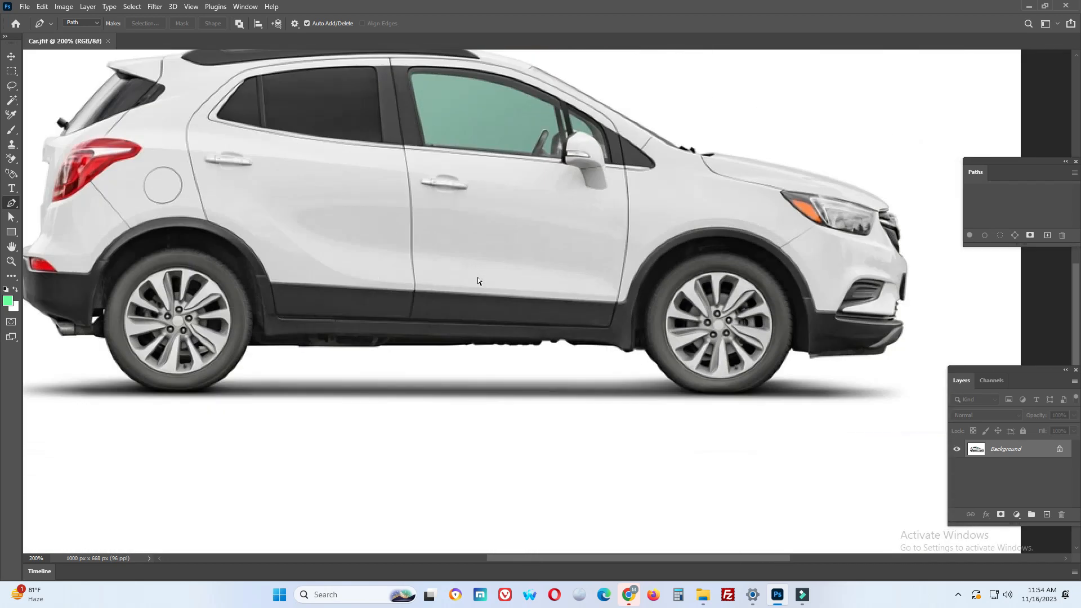
key(ctrl+minus)
key(ctrl+minus)
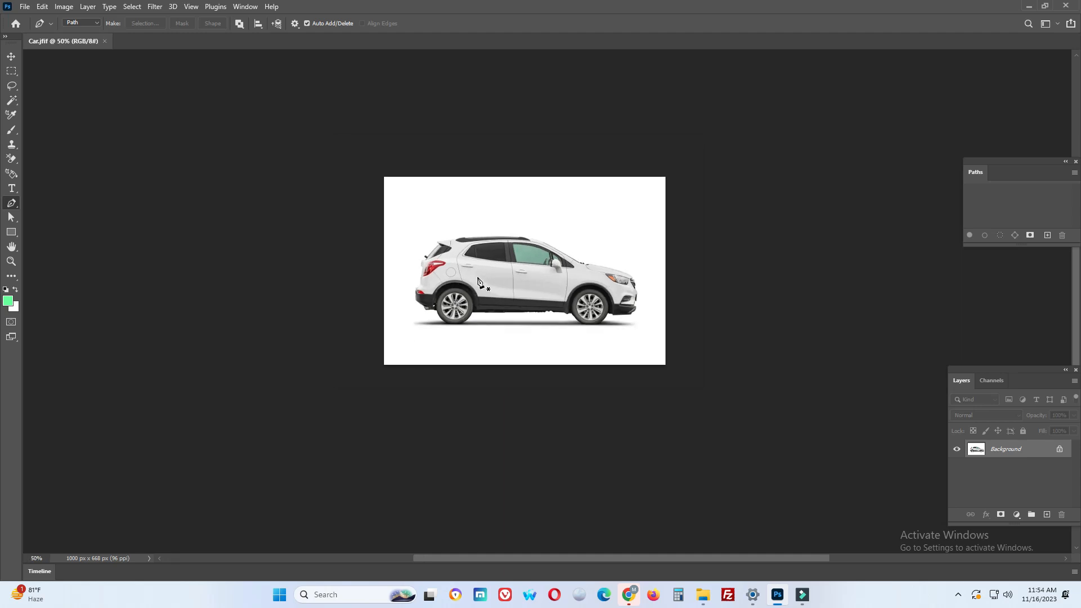
key(ctrl+plus)
key(ctrl+plus)
key(ctrl+plus)
key(ctrl+plus)
key(ctrl+plus)
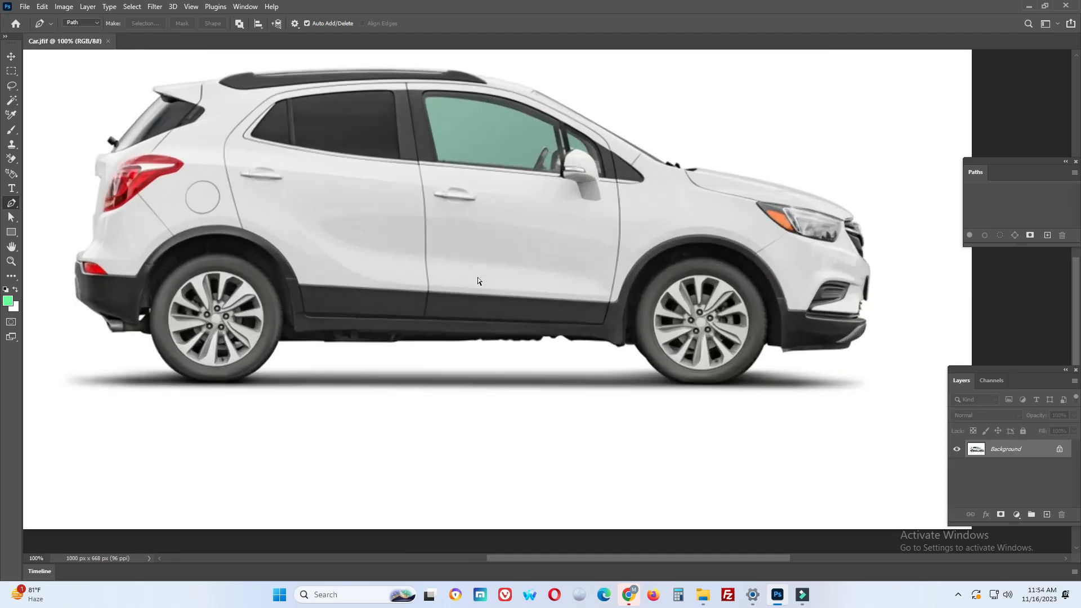
key(space)
drag(685, 293, 472, 294)
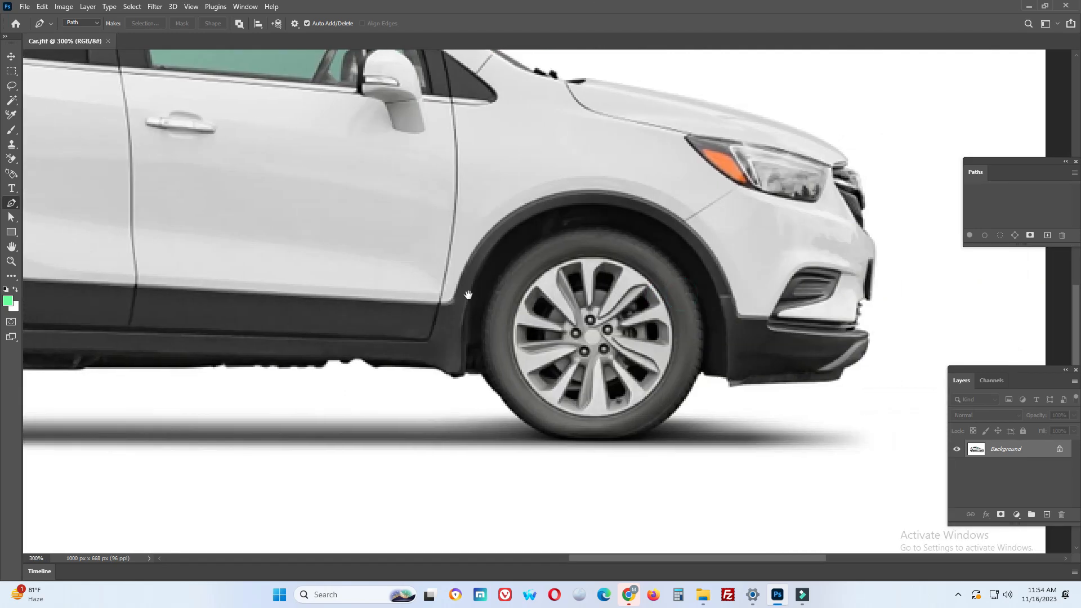
drag(732, 306, 647, 297)
ctrl+click(650, 305)
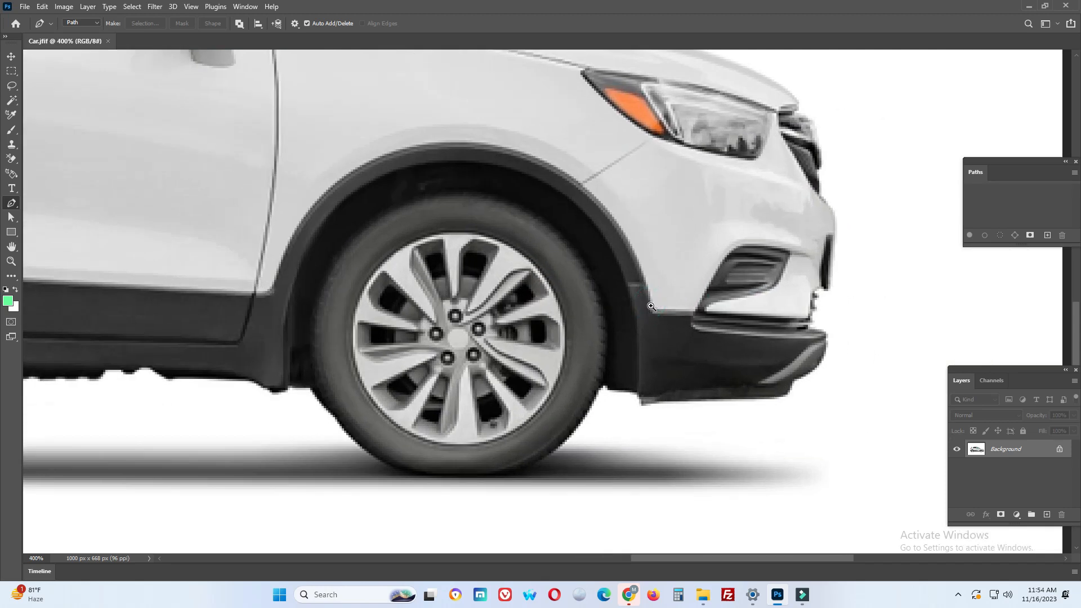
ctrl+click(651, 306)
drag(675, 311, 708, 265)
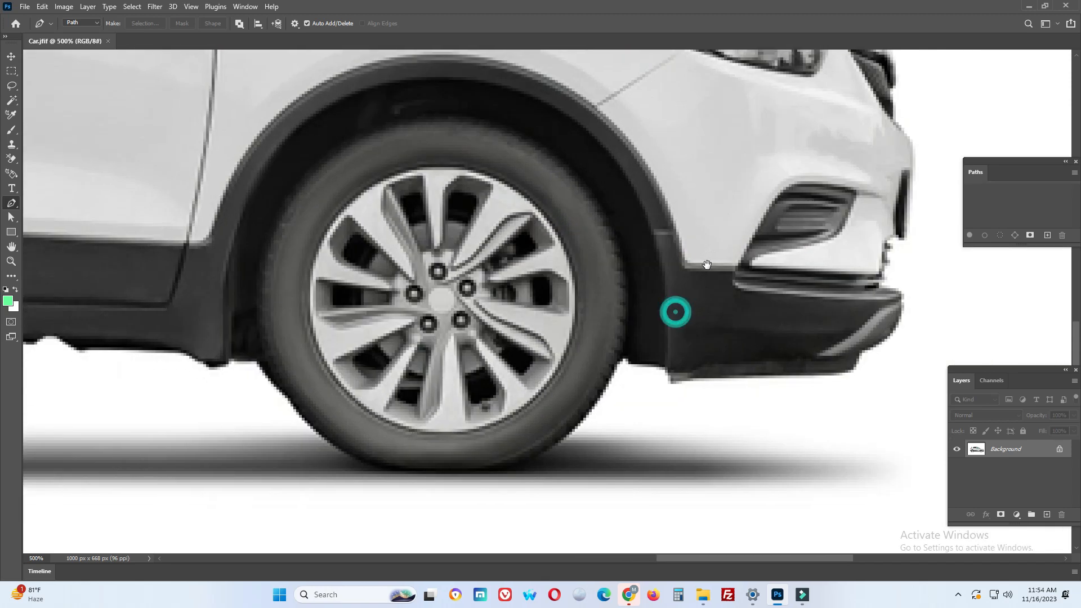
click(1045, 236)
Trace the underside of the front bumper from its front corner back to the front tire
scroll(873, 306, down, 2)
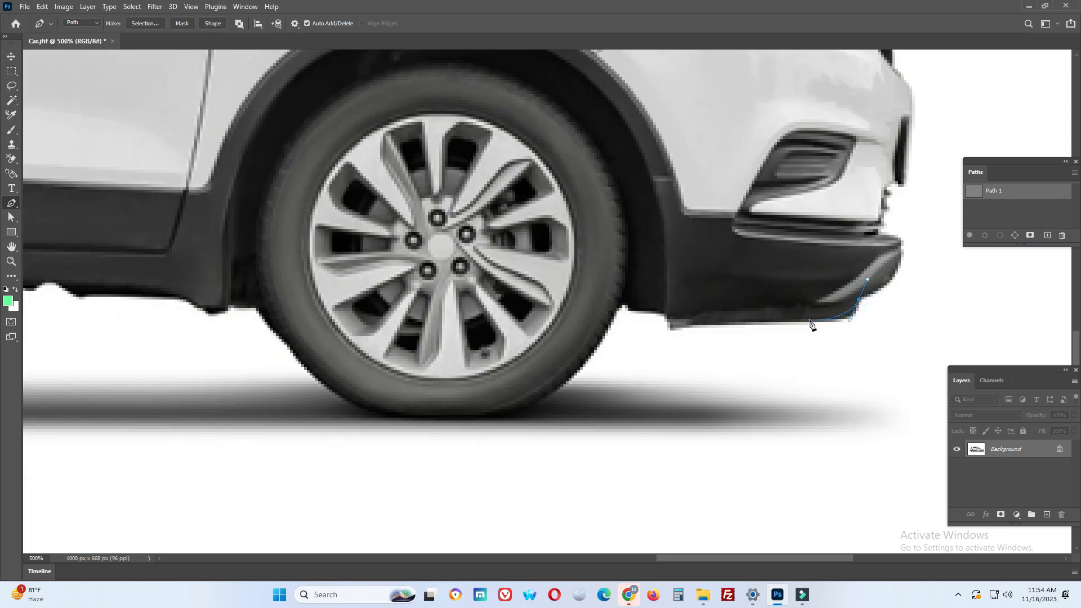
drag(807, 319, 777, 319)
drag(687, 324, 672, 328)
click(664, 313)
click(621, 303)
Continue the path around the bottom of the front tire and up to the underbody behind it
drag(609, 343, 761, 262)
drag(621, 337, 612, 401)
drag(550, 350, 526, 323)
click(494, 285)
drag(469, 282, 641, 360)
Trace the jagged underbody edge below the front door with closely spaced anchor points
drag(542, 336, 449, 345)
click(513, 322)
click(478, 325)
click(419, 333)
click(396, 334)
drag(363, 331, 482, 373)
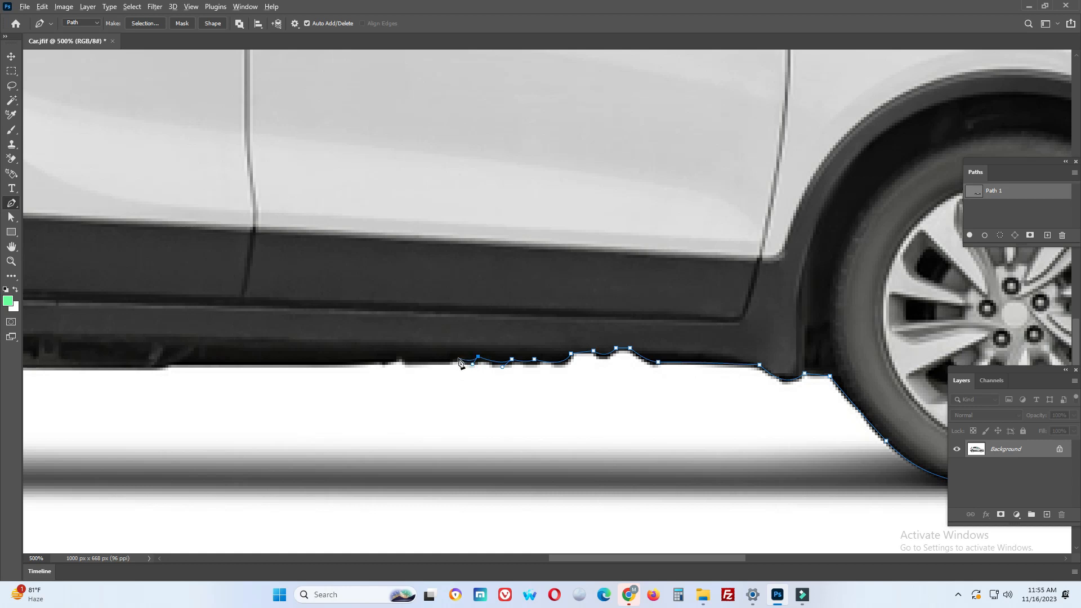
Extend the path along the straight lower edge of the underbody to the rear tire
mouse_move(458, 360)
mouse_down()
mouse_move(377, 365)
mouse_move(453, 373)
mouse_up()
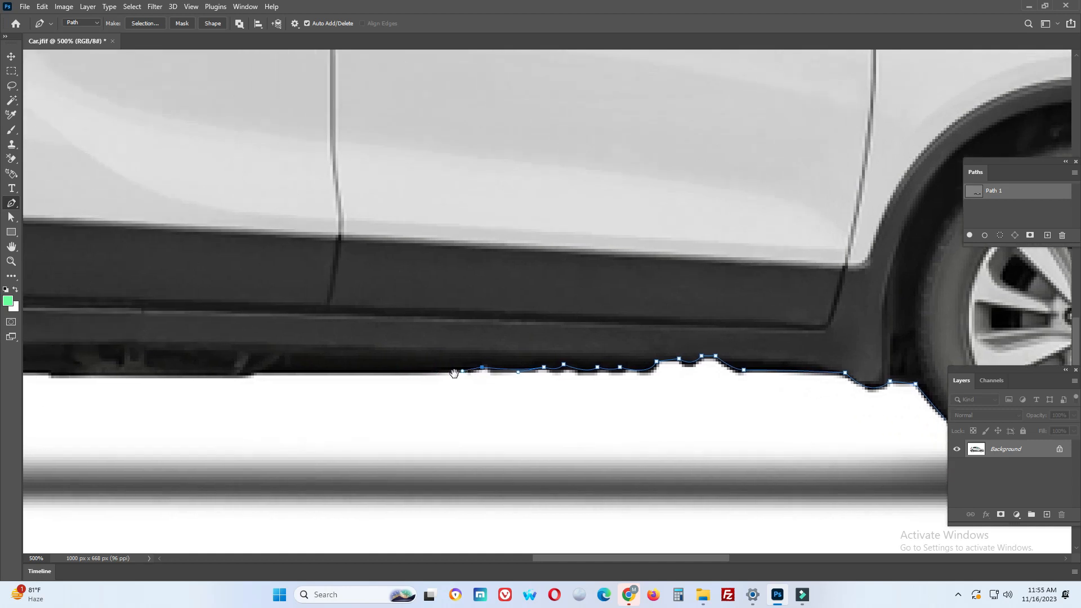
drag(366, 373, 567, 376)
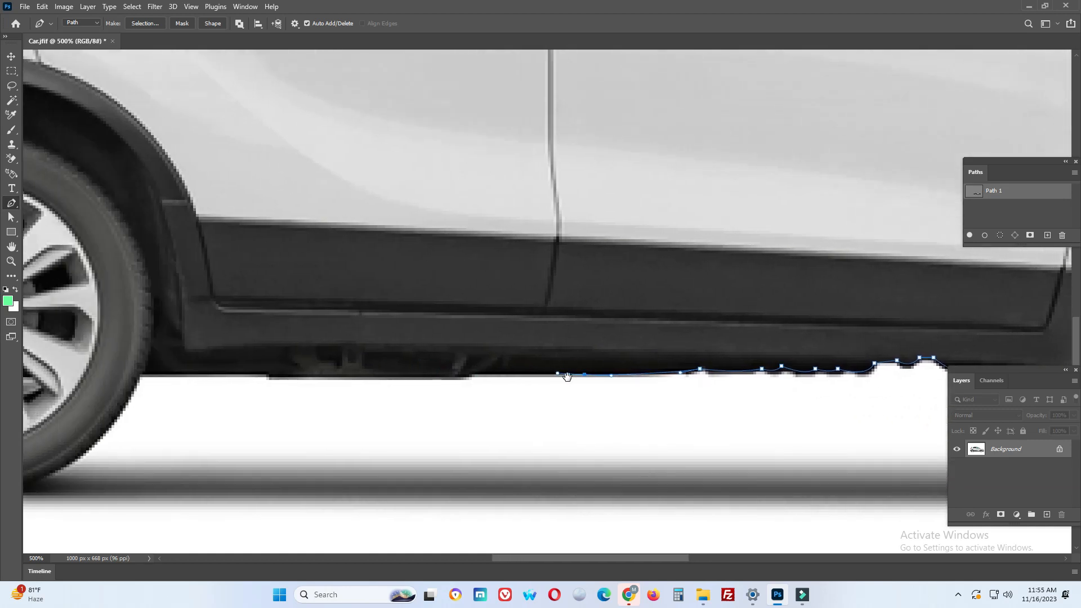
drag(472, 372, 420, 386)
click(502, 382)
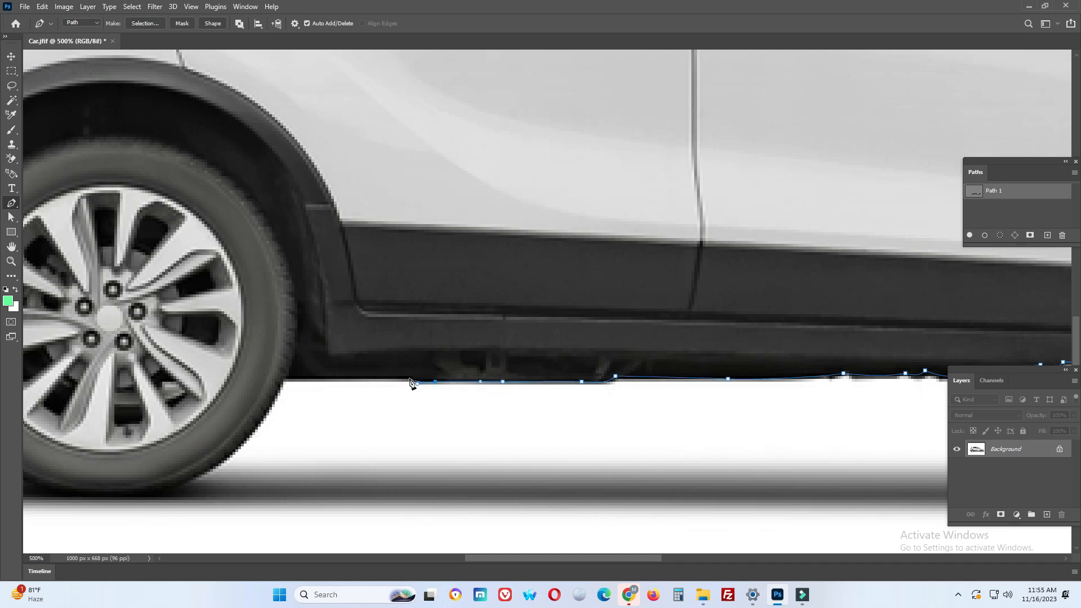
drag(330, 386, 485, 382)
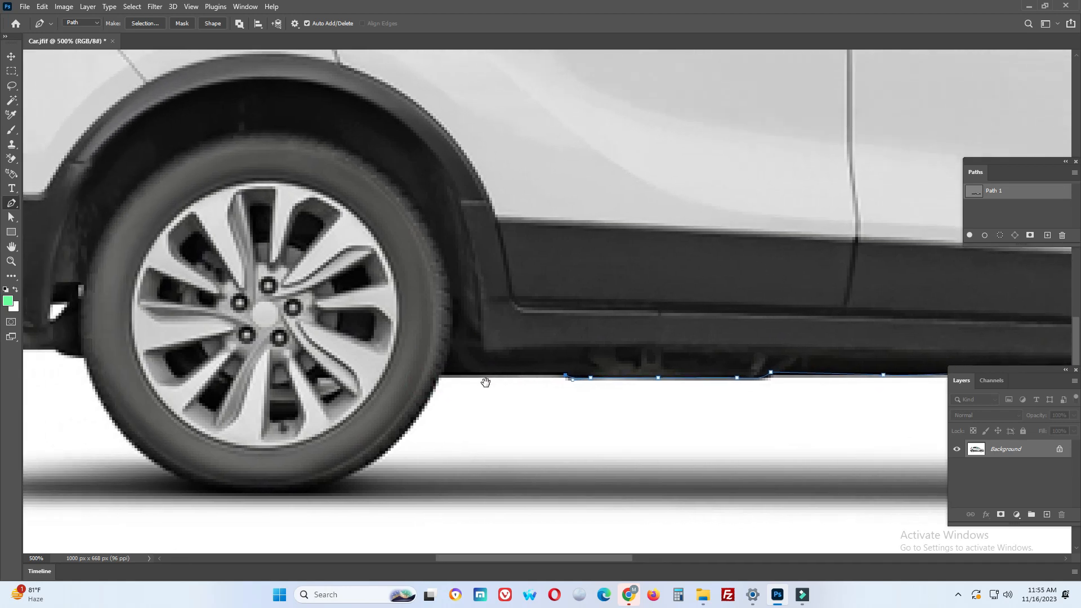
click(438, 377)
Trace the curve around the bottom of the rear tire up to the edge beside the exhaust
drag(409, 426, 579, 379)
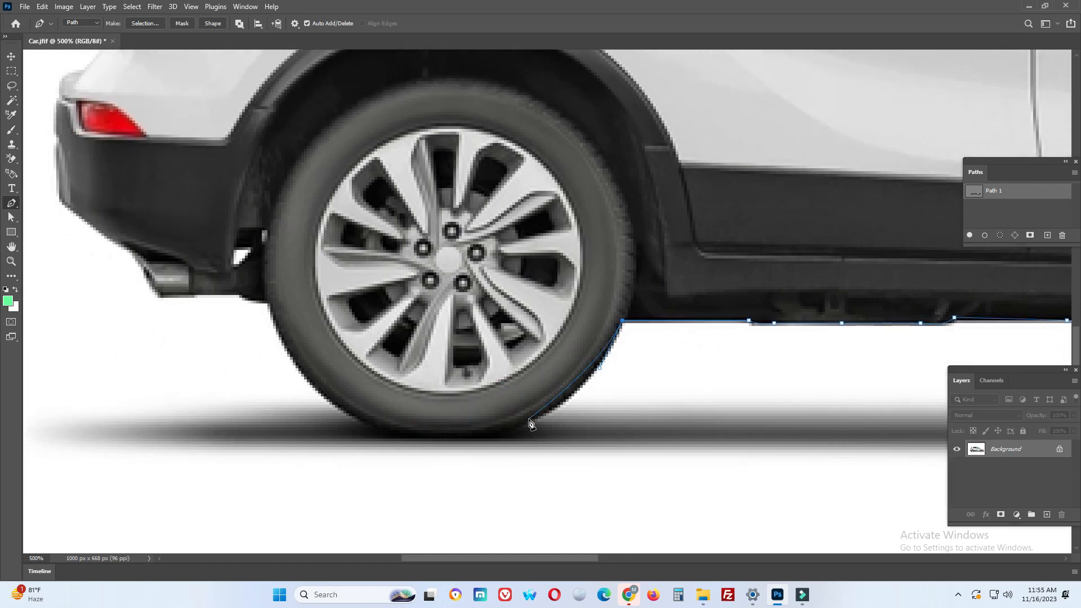
drag(529, 420, 483, 438)
drag(361, 433, 490, 424)
mouse_move(419, 398)
mouse_down()
mouse_move(379, 383)
mouse_move(364, 362)
mouse_move(413, 411)
mouse_up()
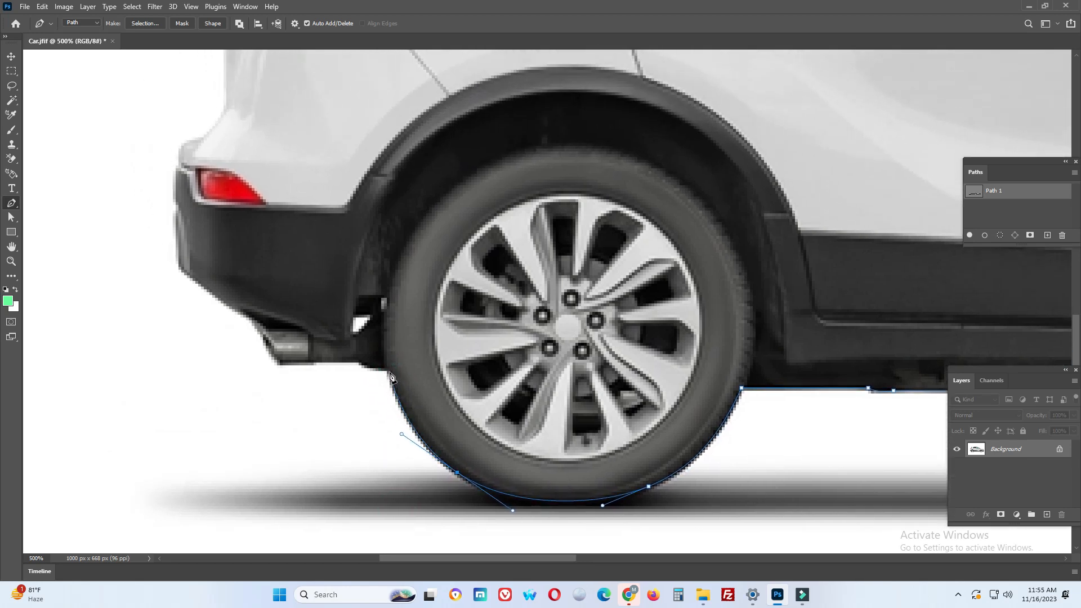
drag(391, 373, 364, 367)
Outline the exhaust pipe and the slanted lower edge of the rear bumper with anchor points
click(361, 363)
click(313, 364)
click(288, 363)
drag(284, 347, 348, 367)
click(339, 365)
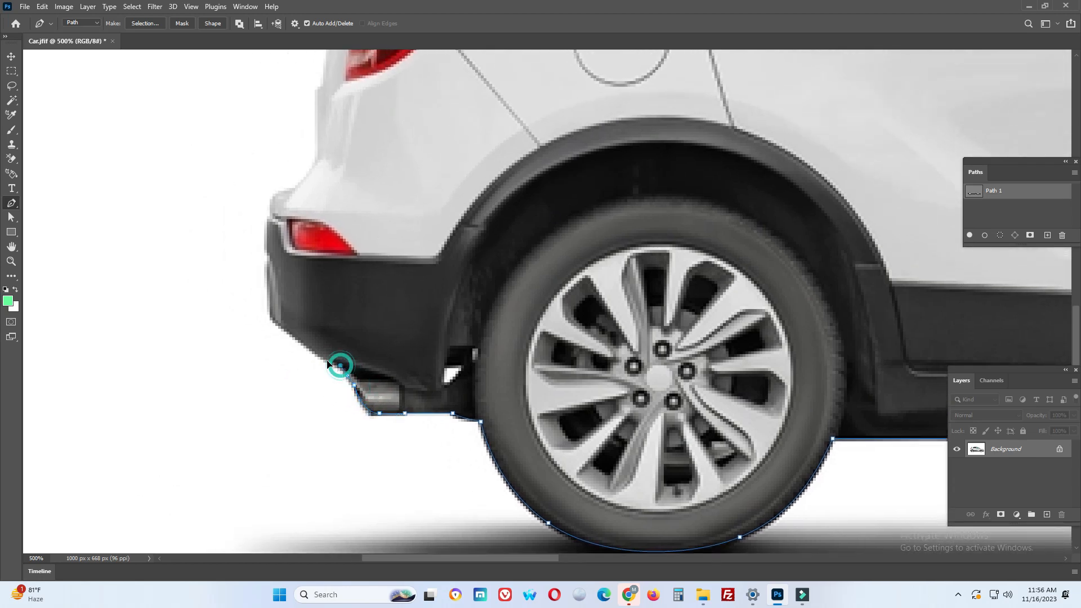
click(301, 338)
click(286, 328)
drag(269, 316, 428, 446)
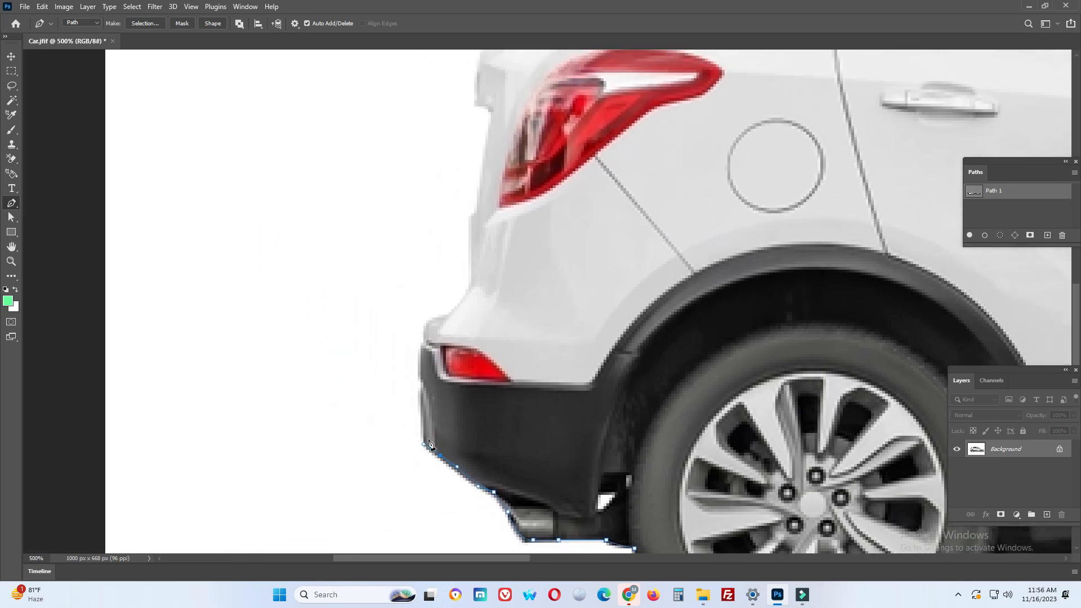
Trace up the back of the rear bumper and the tailgate edge beside the taillight
click(425, 437)
click(422, 381)
drag(423, 345, 450, 364)
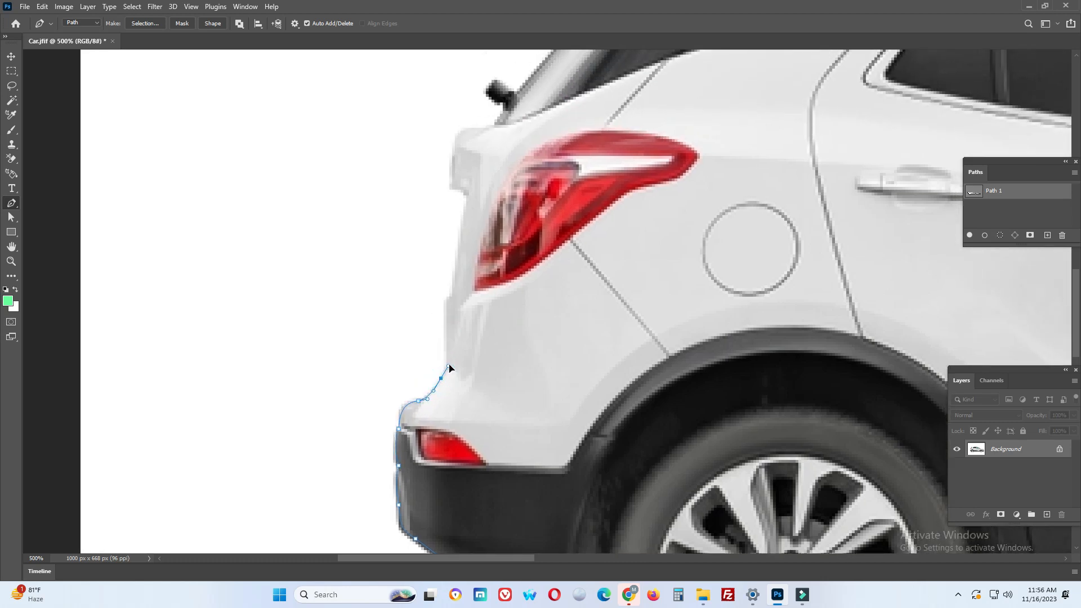
drag(446, 311, 431, 430)
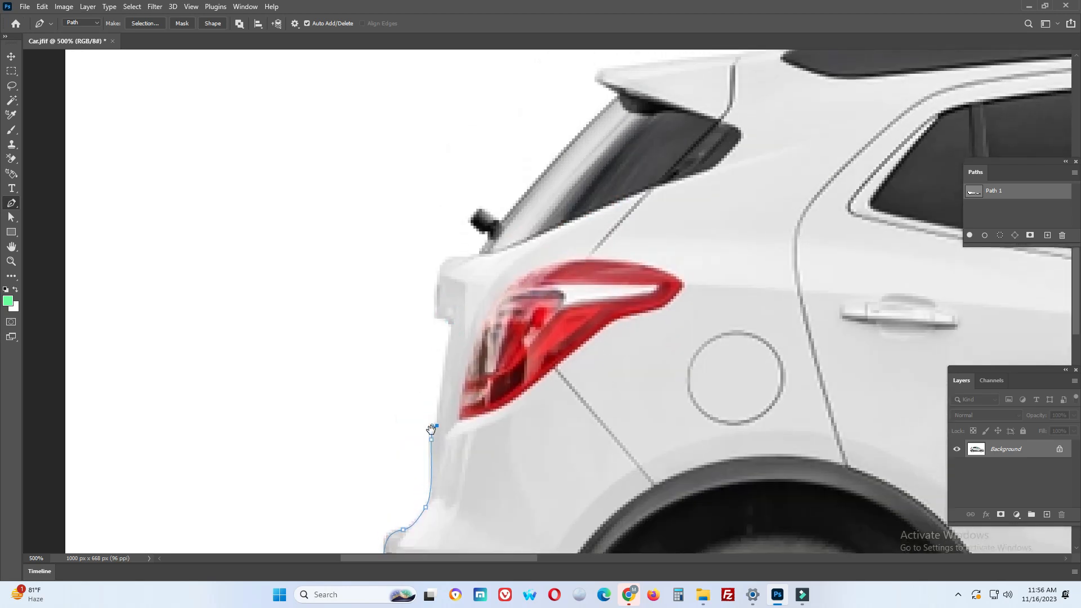
drag(453, 321, 443, 259)
Continue the path along the tailgate ledge and around the small black rear wiper
click(479, 257)
click(487, 228)
drag(473, 244, 494, 345)
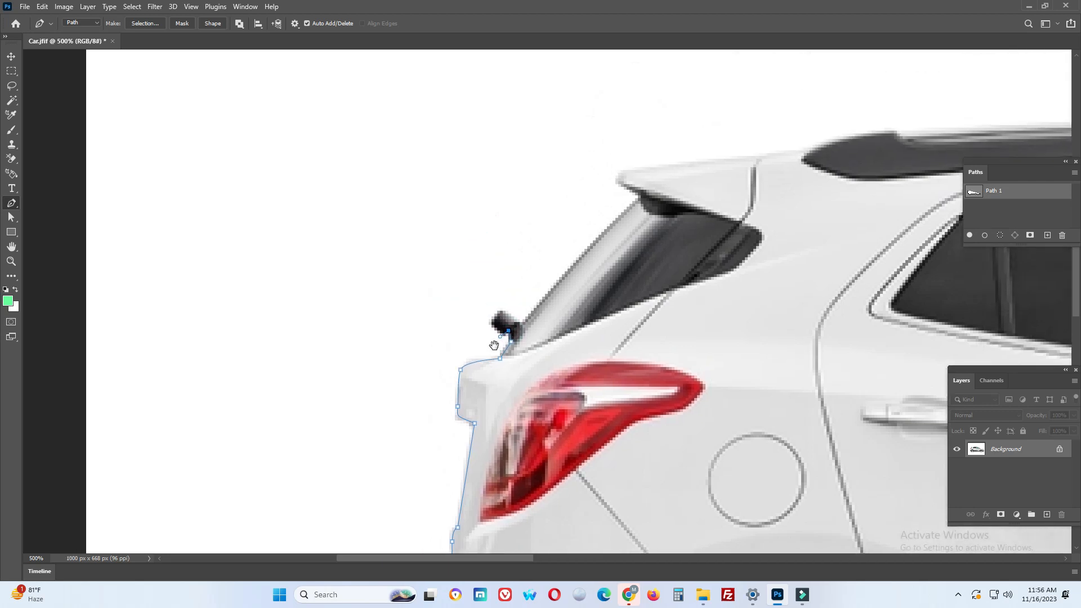
click(494, 322)
drag(496, 329, 537, 309)
Trace the sloping rear window edge and the tip and upper edge of the rear spoiler
drag(587, 254, 483, 358)
click(495, 340)
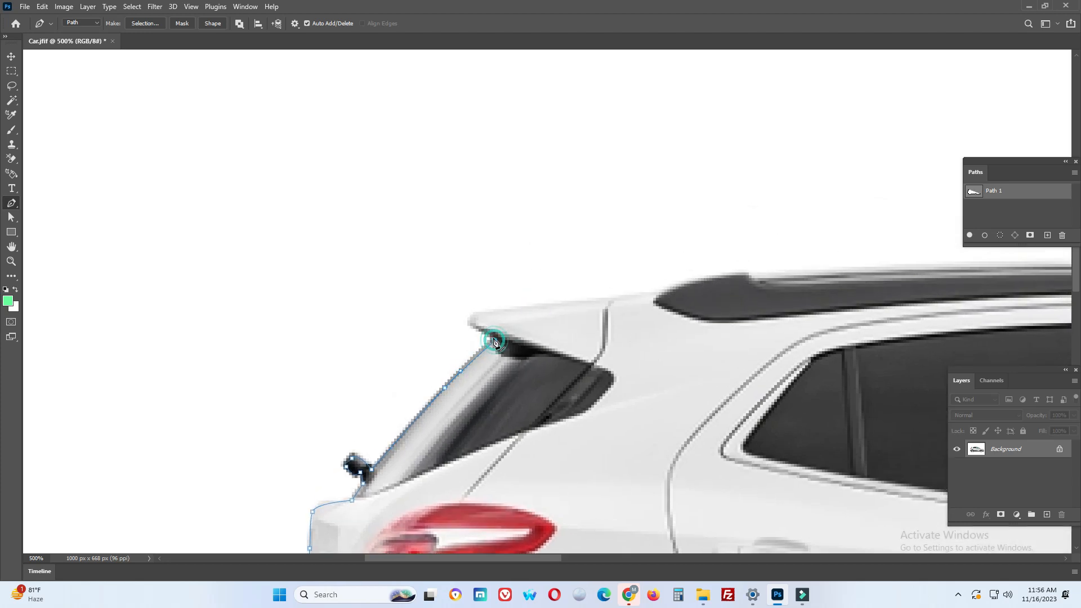
click(473, 326)
click(475, 312)
drag(515, 309, 538, 307)
Extend the path over the rear roof and along the full length of the roof rail
key(space)
drag(608, 307, 696, 287)
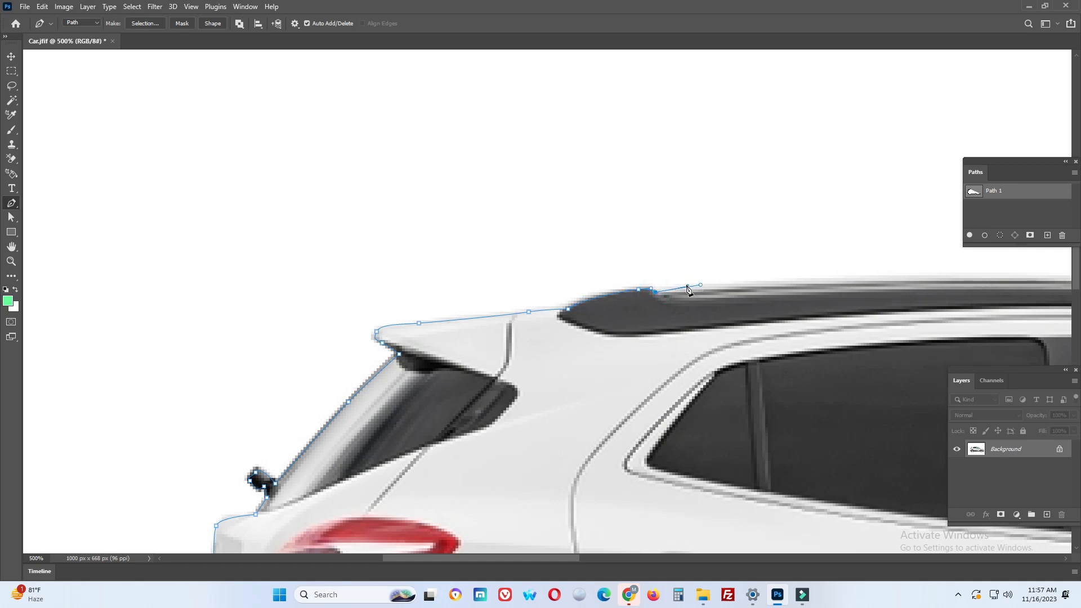
drag(731, 277, 494, 291)
drag(601, 295, 562, 298)
drag(713, 294, 635, 294)
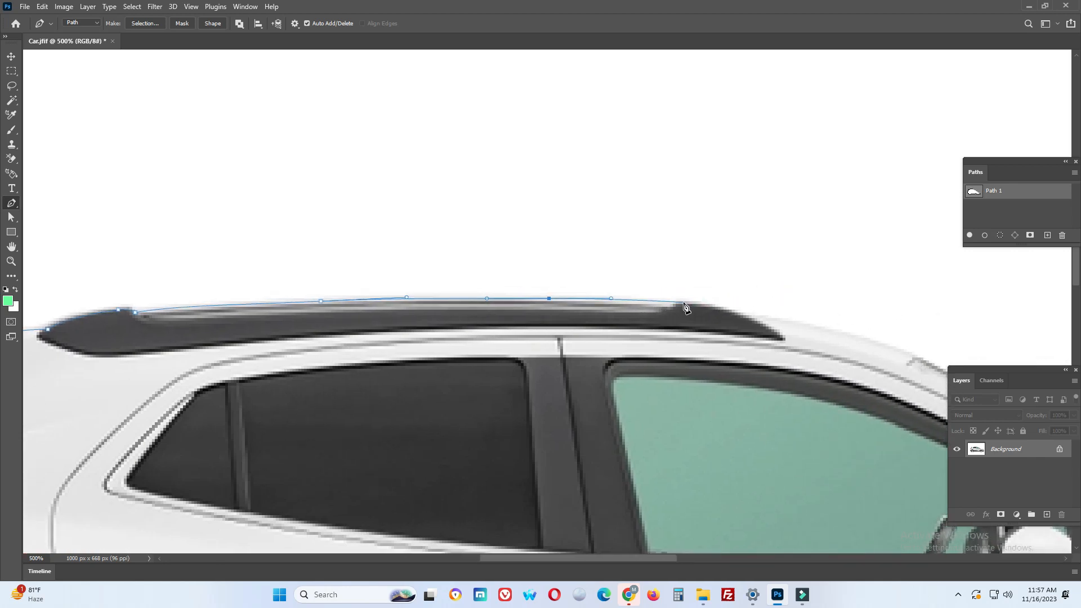
drag(675, 302, 462, 332)
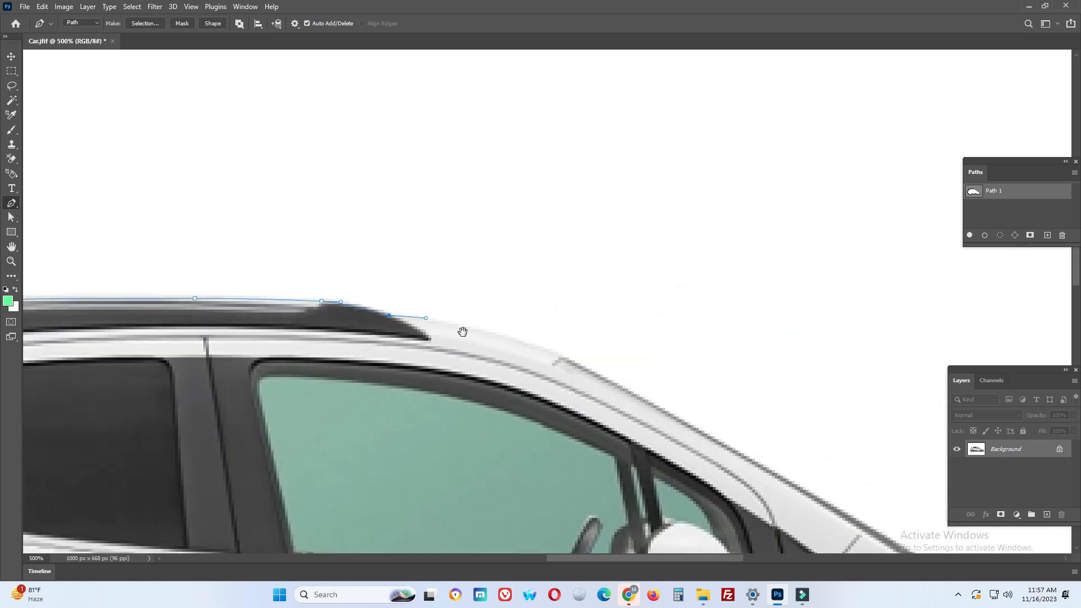
Trace the front roof curve and the sloping windshield edge down toward the hood
click(544, 353)
drag(544, 353, 460, 327)
drag(564, 383, 428, 339)
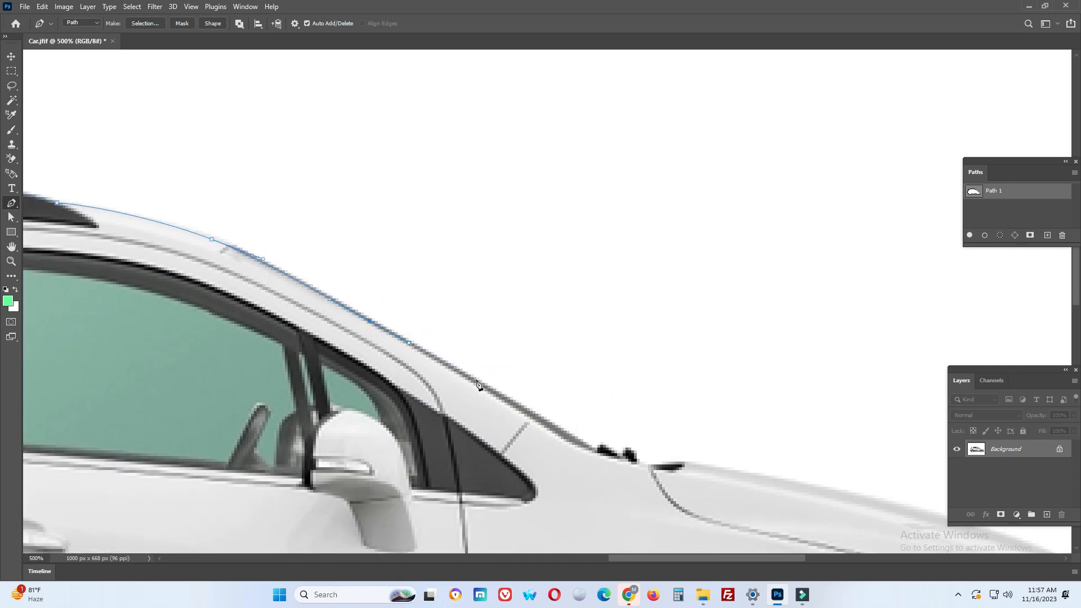
drag(473, 381, 526, 410)
Outline the windshield wiper area and follow the upper edge of the hood toward the headlight
drag(577, 447, 647, 398)
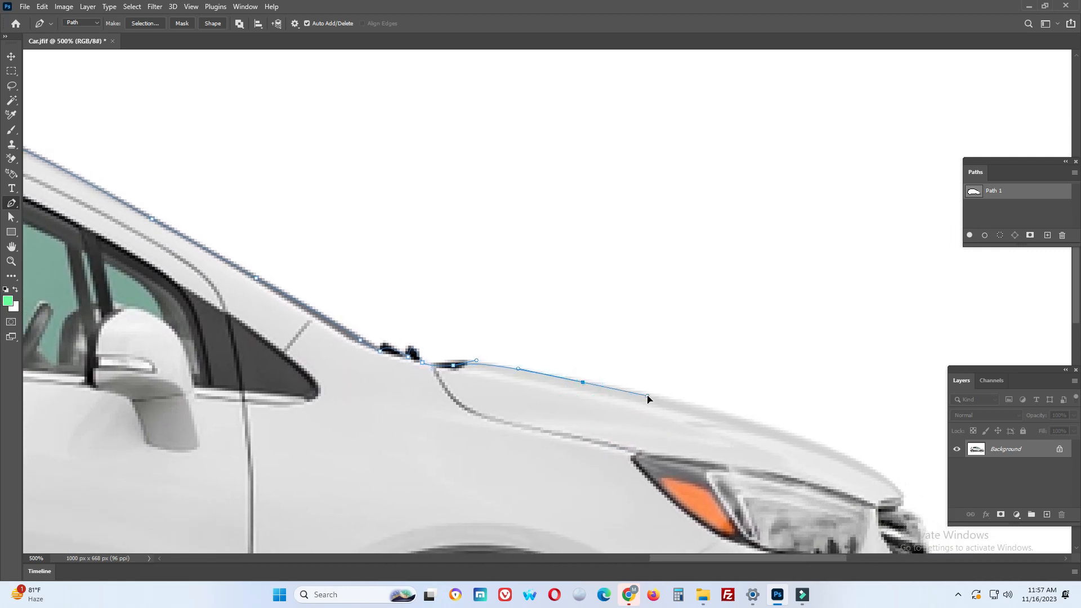
drag(725, 410, 420, 321)
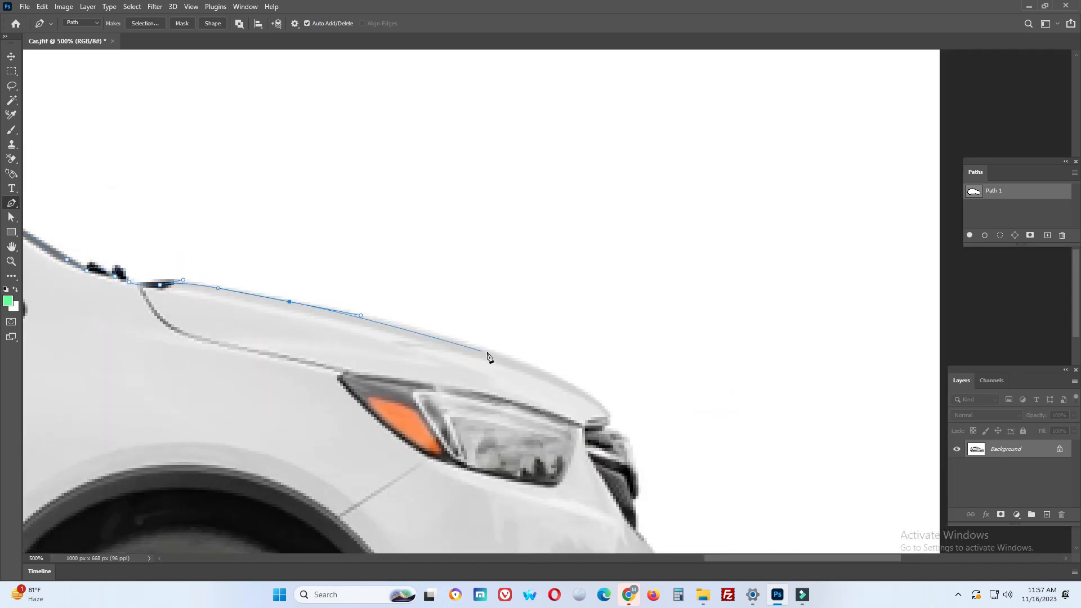
drag(492, 355, 449, 310)
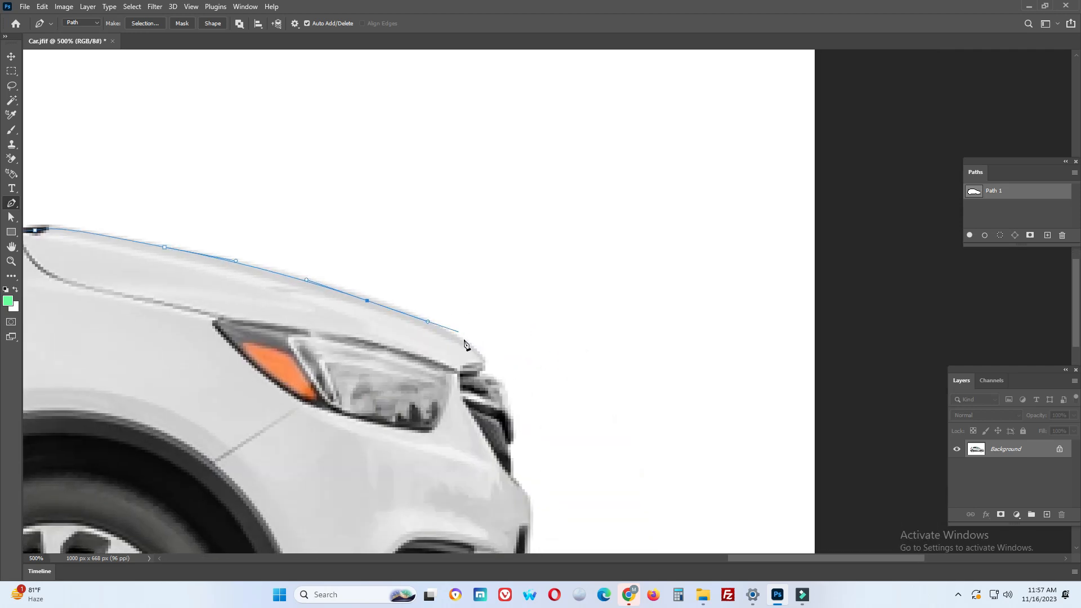
Extend the path around the hood's front tip, the grille edge and the upper part of the front bumper
drag(471, 348, 506, 429)
click(490, 380)
click(508, 398)
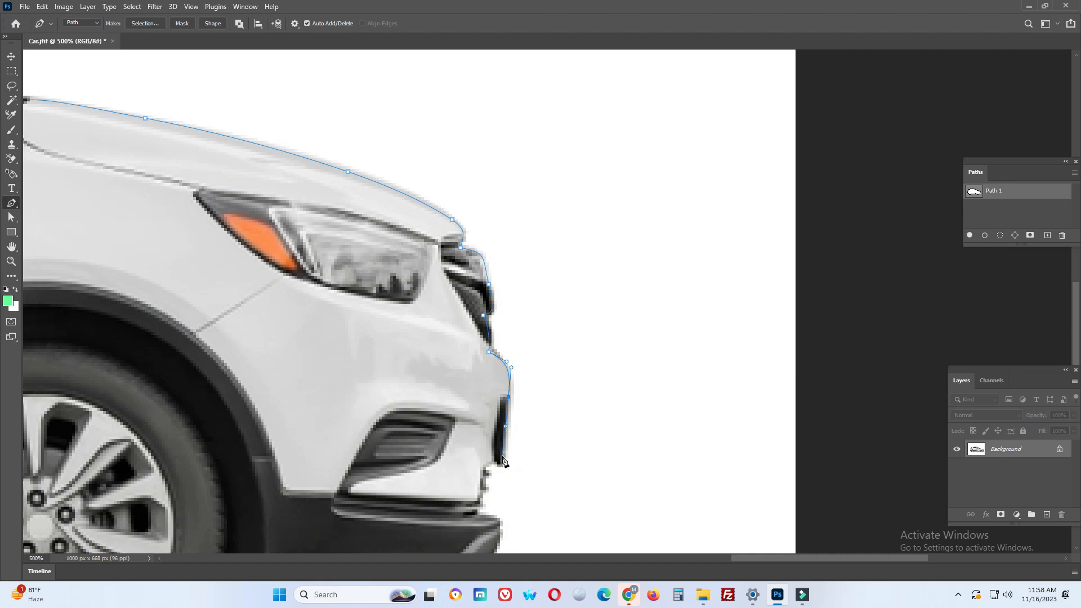
drag(501, 454, 508, 377)
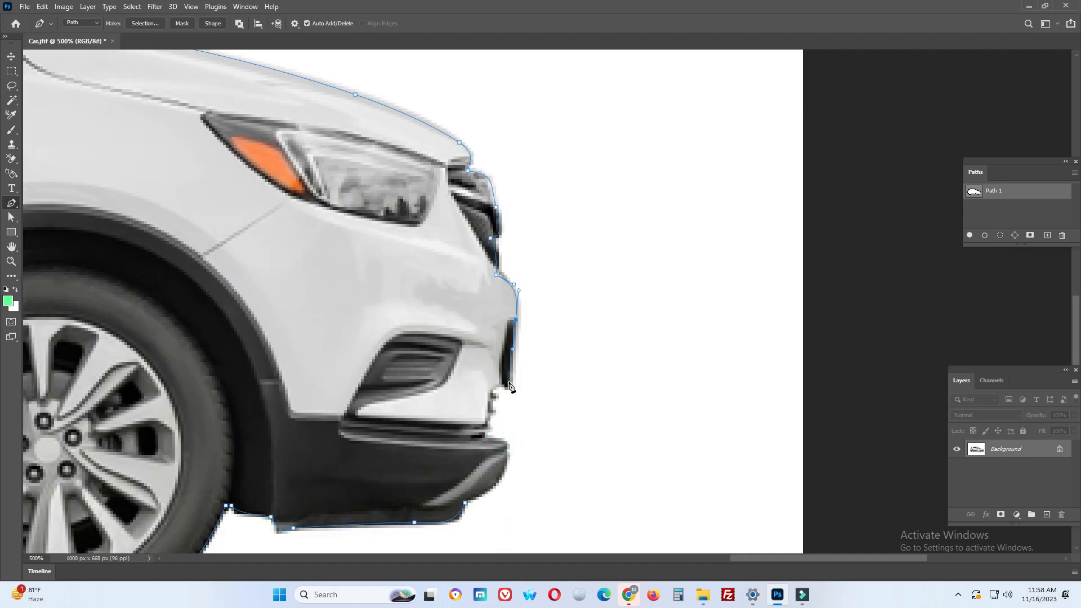
Trace the stepped notch in the front bumper between the dark grille trim and the lower lip
click(509, 385)
click(499, 383)
click(490, 391)
click(490, 407)
click(485, 422)
click(479, 430)
click(482, 438)
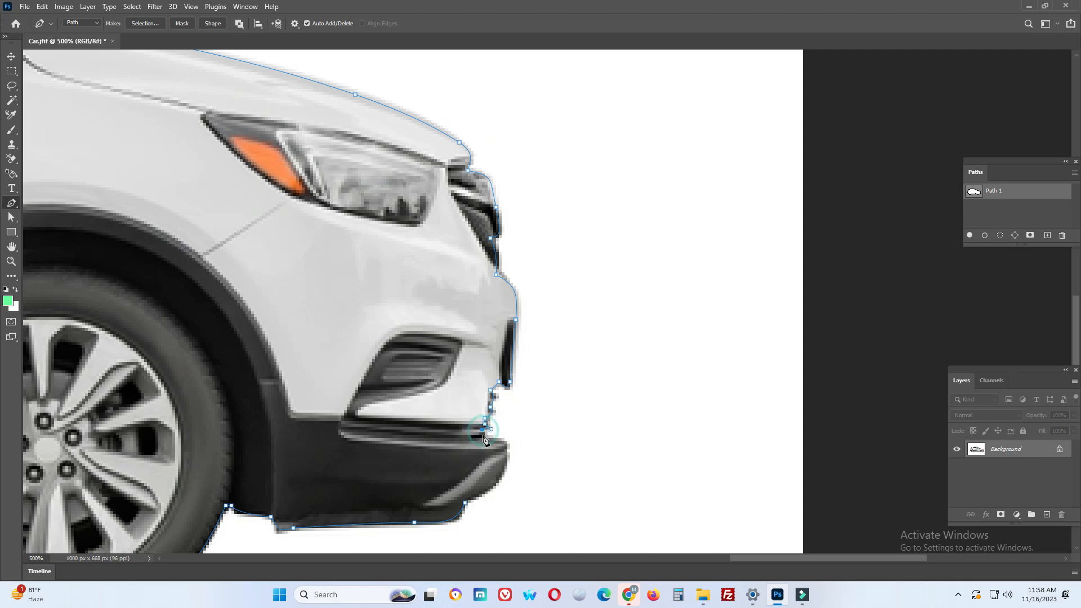
Trace the curved lower lip of the front bumper and close the car's outline at its starting anchor point
click(506, 462)
drag(511, 443, 549, 336)
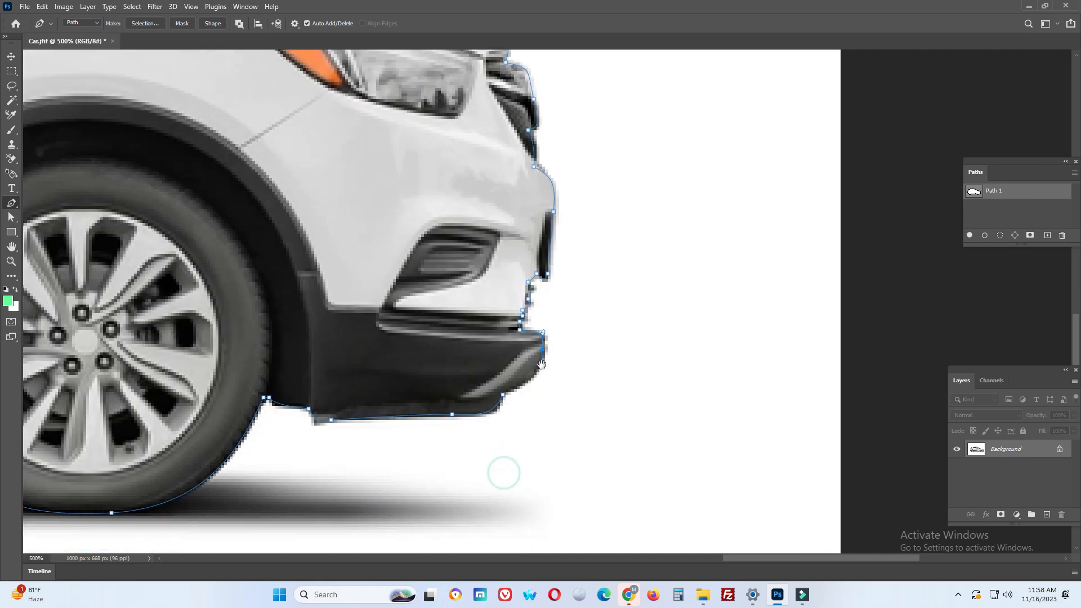
click(501, 394)
key(ctrl+minus)
key(ctrl+minus)
key(ctrl+minus)
key(ctrl+minus)
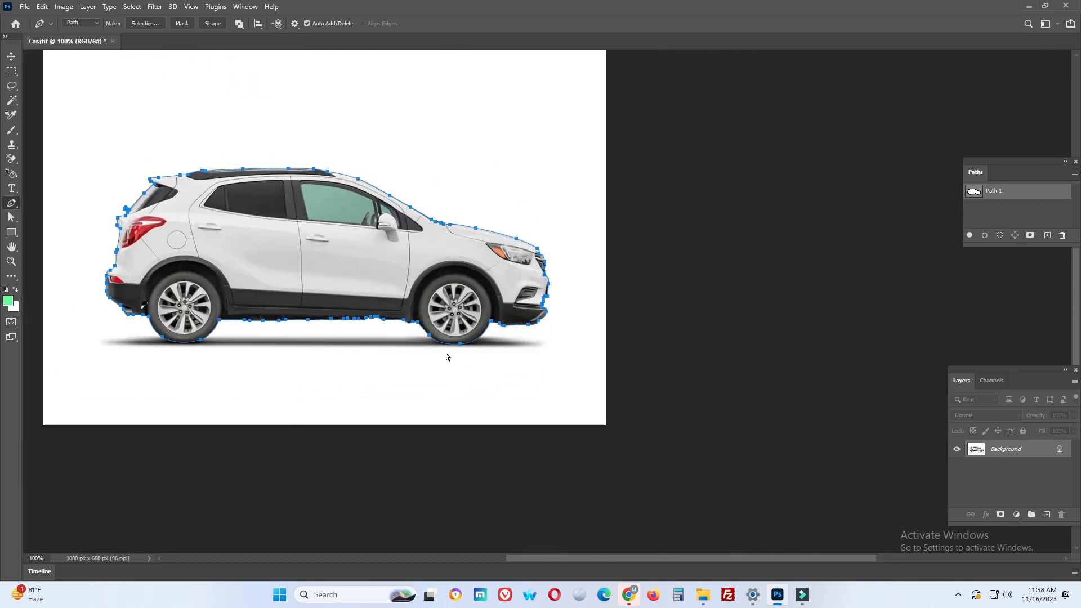
Outline the small triangular white gap between the rear bumper and the rear wheel as a separate closed subpath
drag(398, 321, 471, 342)
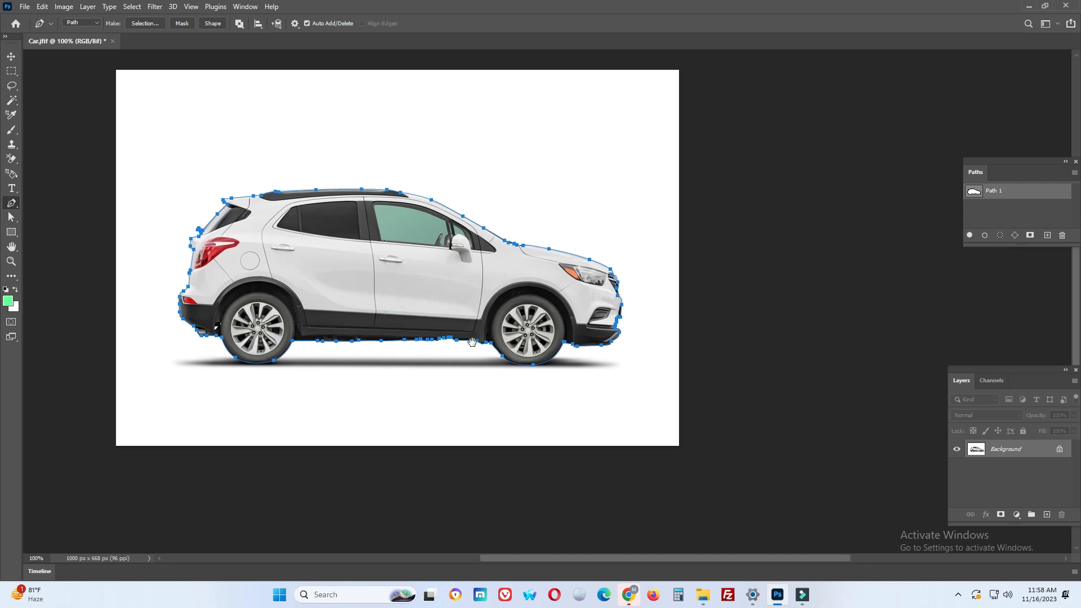
key(ctrl+plus)
key(ctrl+plus)
key(ctrl+plus)
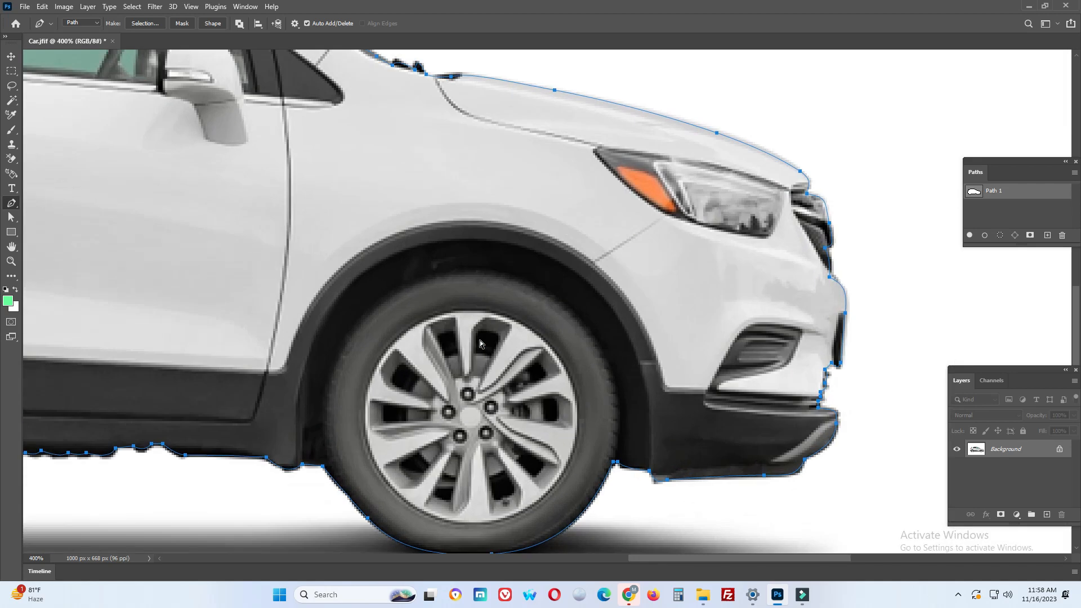
drag(203, 427, 471, 437)
drag(234, 424, 584, 430)
drag(161, 429, 485, 430)
drag(279, 429, 478, 429)
key(ctrl+plus)
key(ctrl+plus)
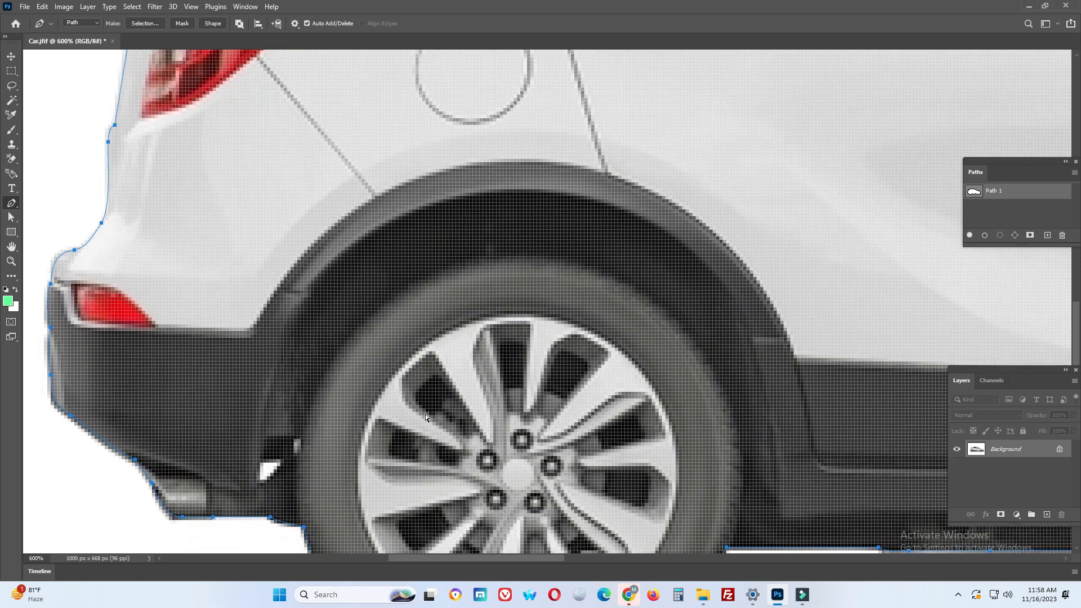
key(ctrl+minus)
drag(322, 410, 491, 414)
click(518, 389)
click(493, 389)
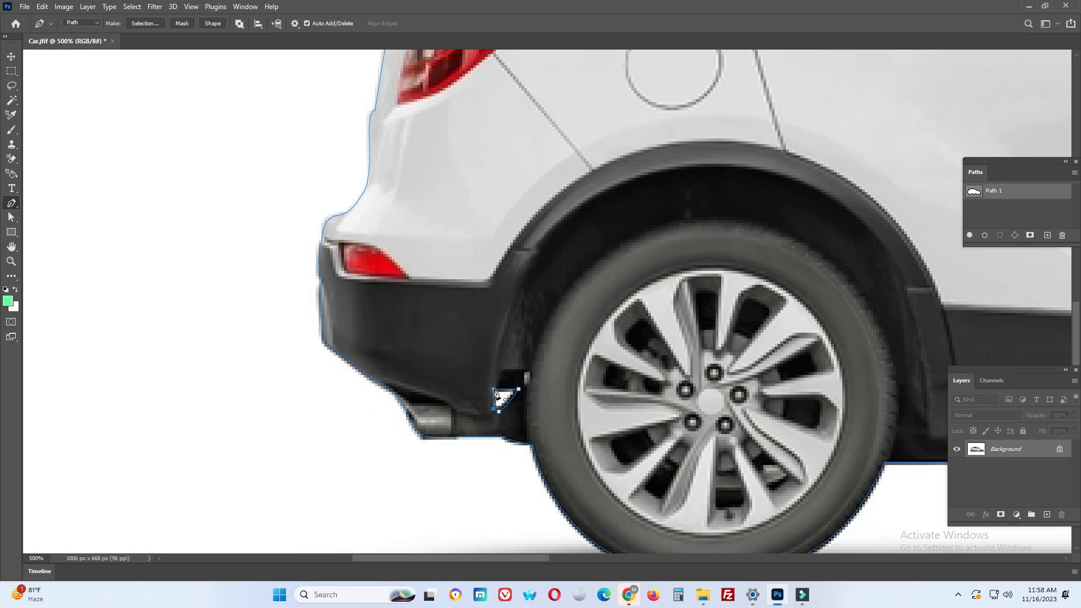
Outline the tiny light gap right beside the rear tire as another closed subpath
drag(480, 234, 449, 224)
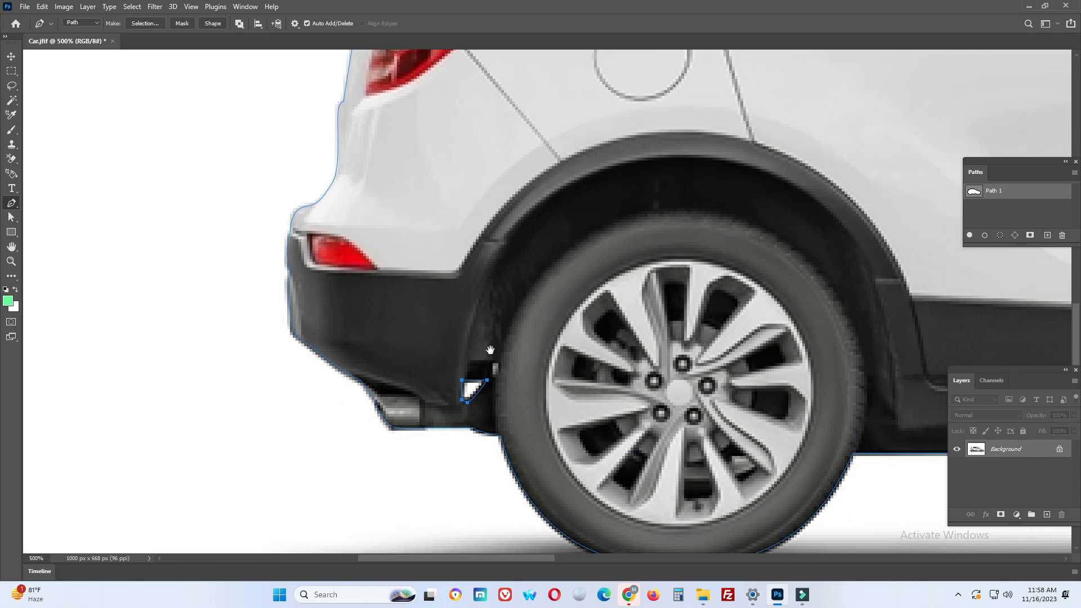
click(492, 363)
click(501, 363)
click(498, 378)
click(492, 364)
Load Path 1 as a selection, preview the cut-out in Quick Mask mode and return to the normal view
scroll(498, 288, down, 4)
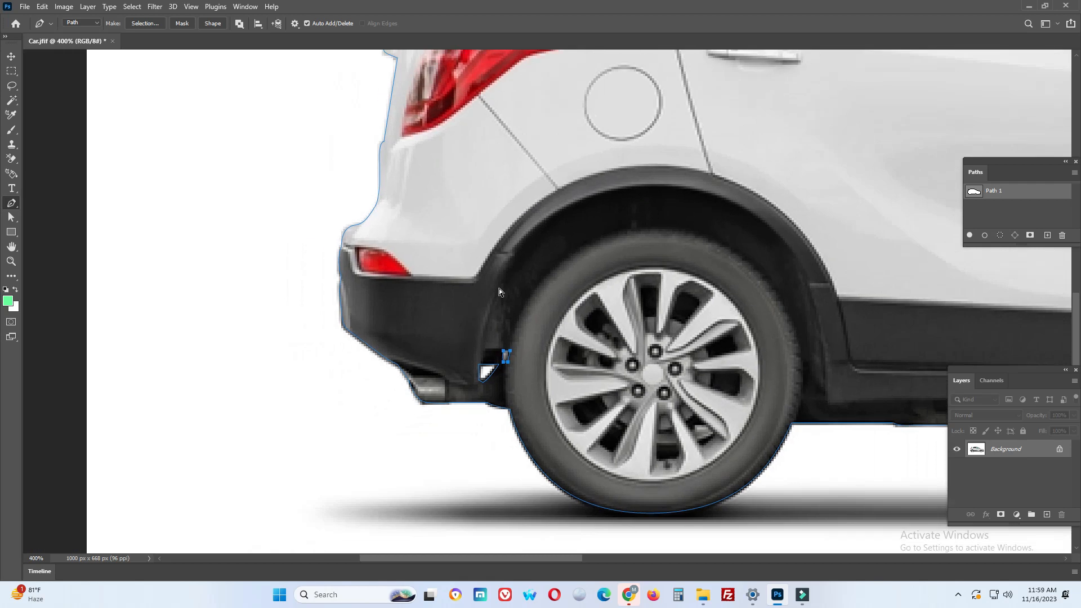
drag(568, 261, 433, 444)
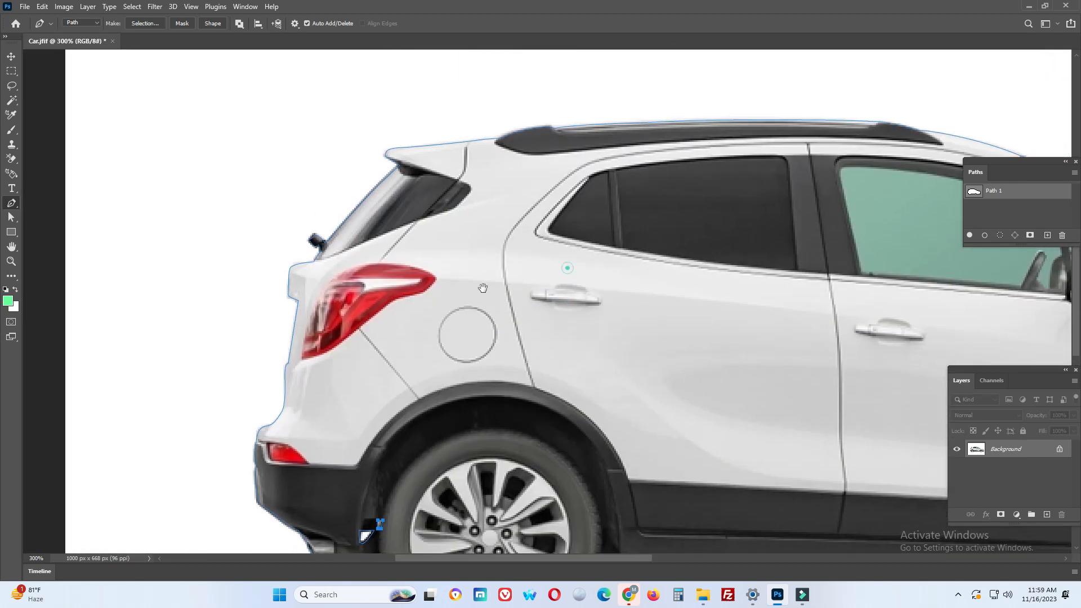
drag(574, 256, 425, 288)
drag(731, 358, 619, 297)
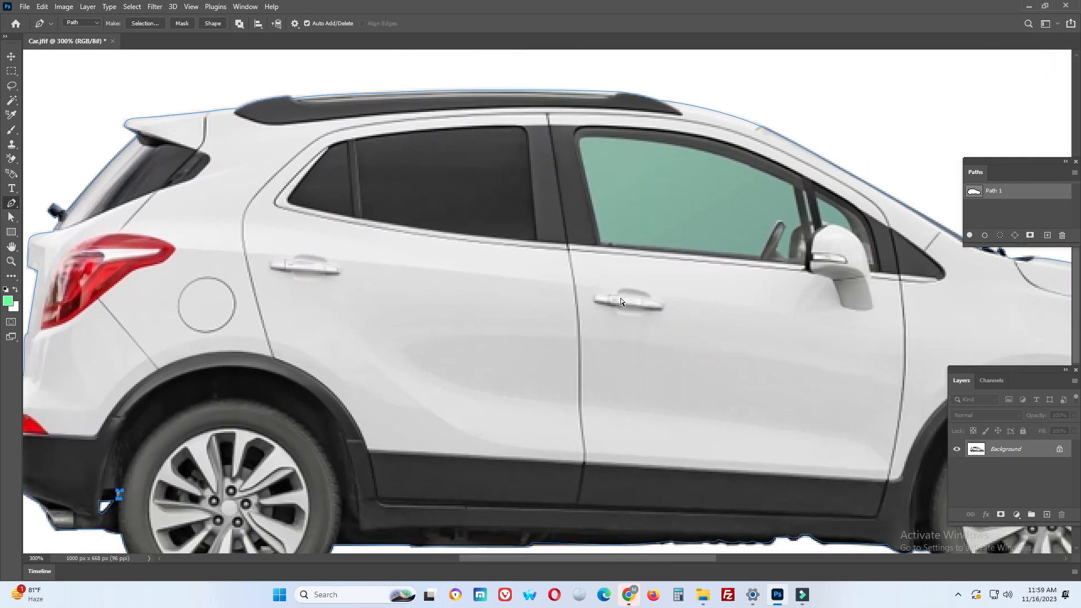
scroll(620, 298, down, 4)
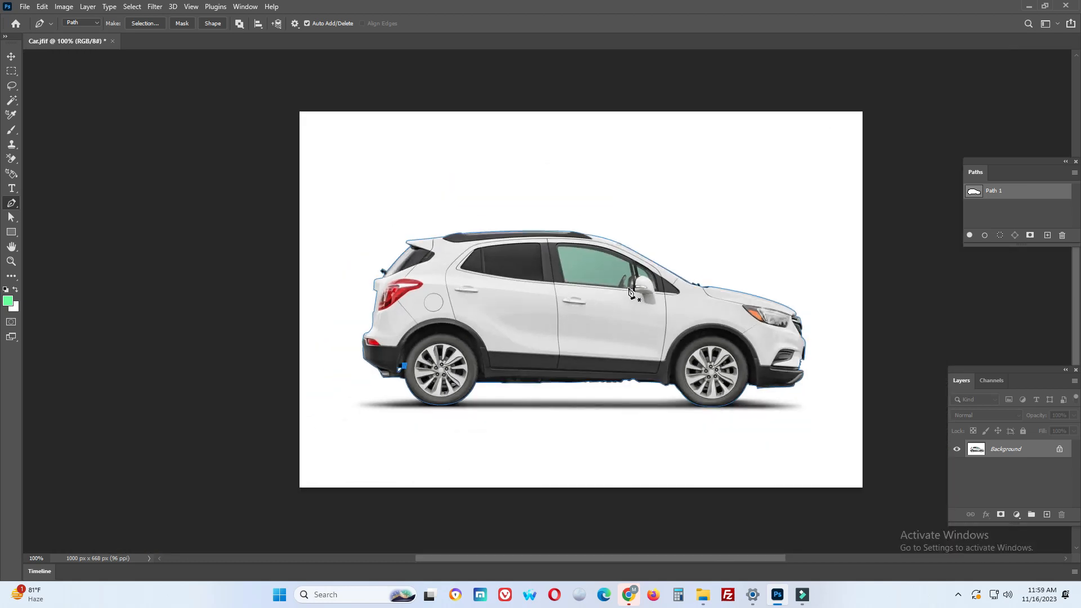
ctrl+click(972, 193)
key(q)
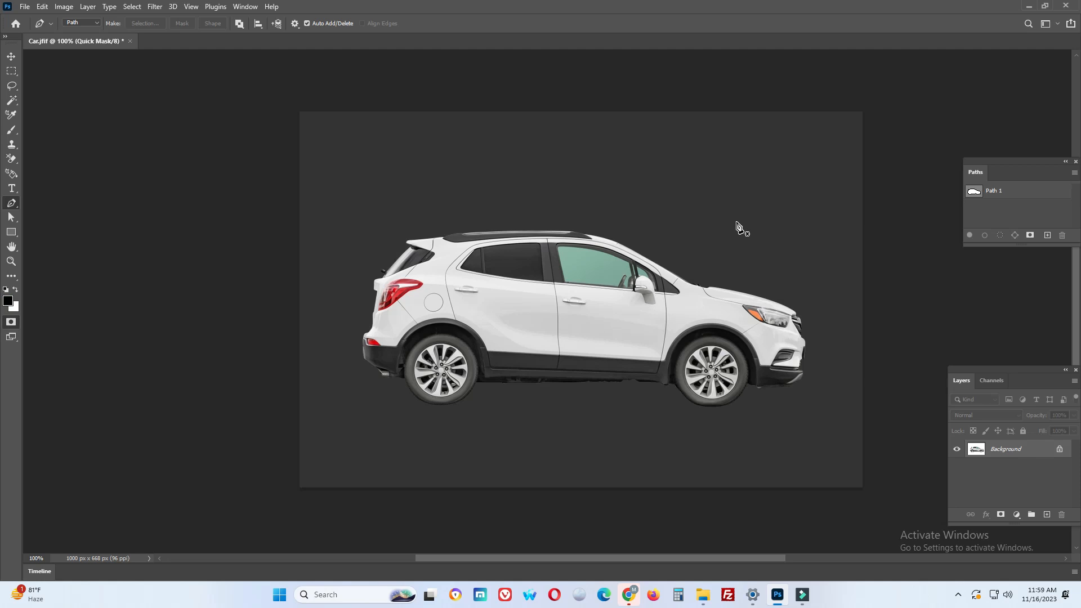
key(q)
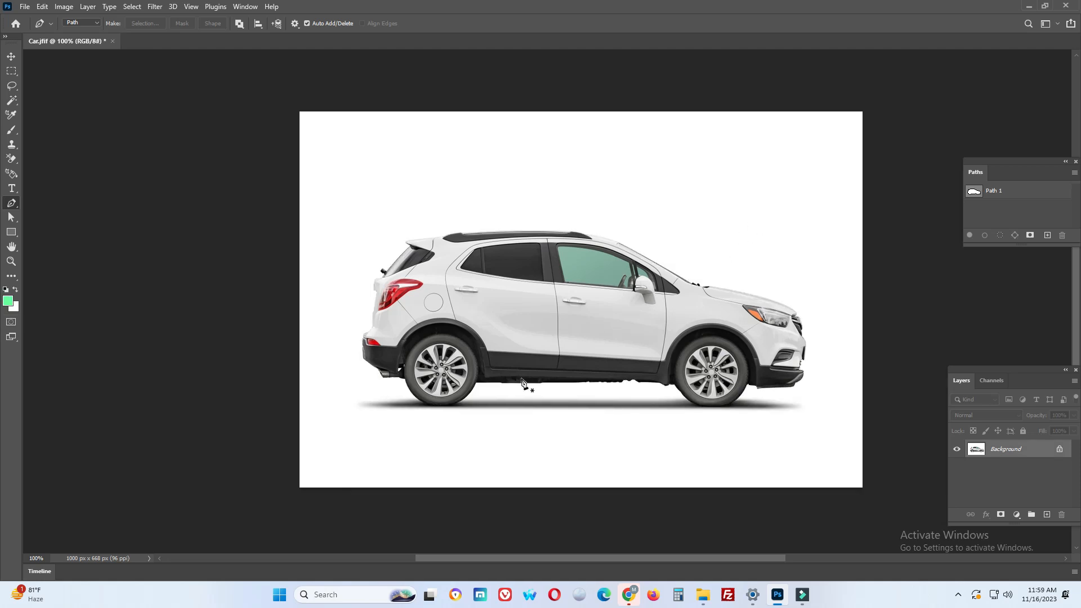
scroll(521, 381, up, 2)
drag(708, 353, 573, 343)
scroll(598, 334, down, 2)
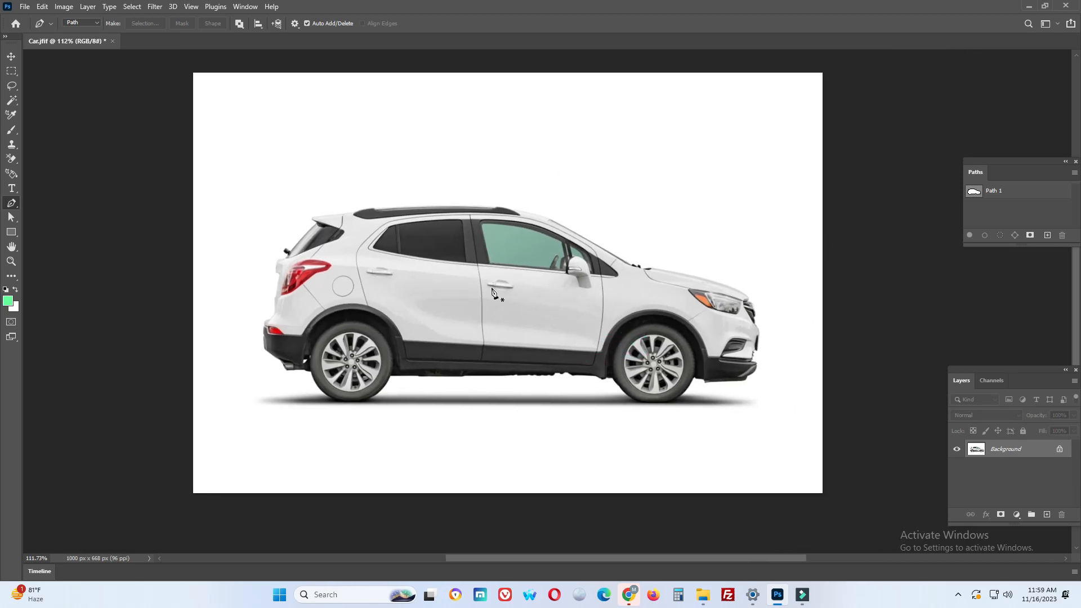
Activate Path 1 and examine its anchor points around the rear wheel with the Direct Selection tool
click(1000, 192)
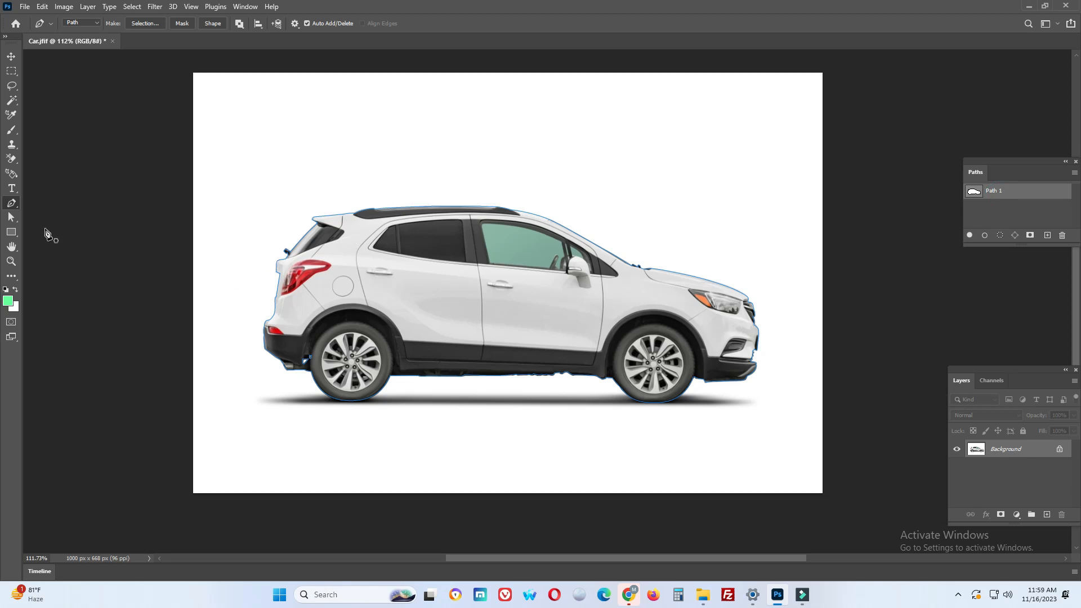
click(11, 217)
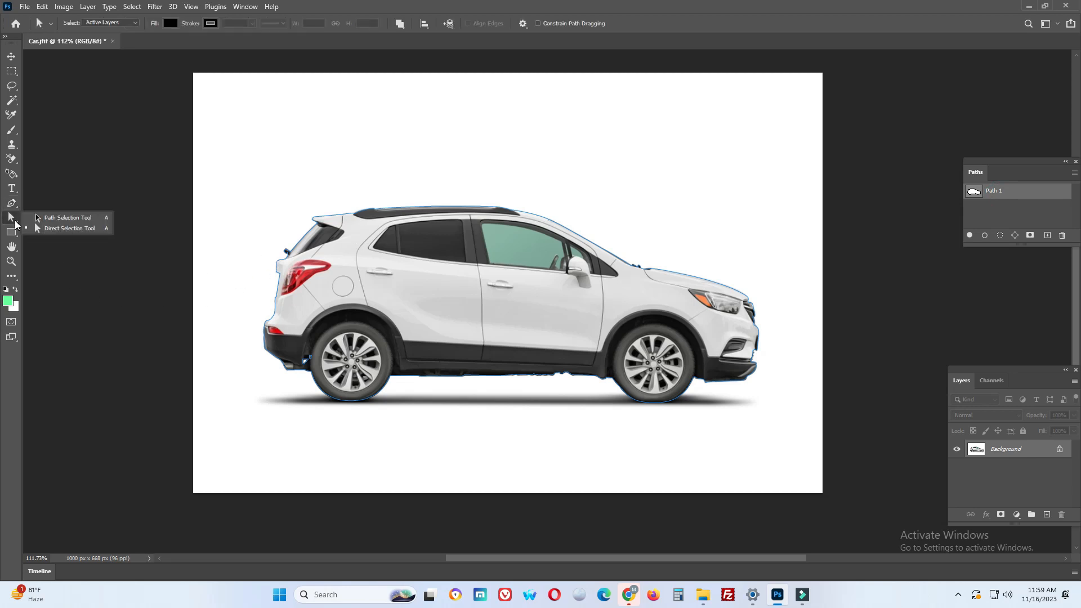
click(69, 228)
drag(368, 360, 396, 367)
drag(221, 116, 930, 474)
drag(427, 401, 404, 398)
click(365, 361)
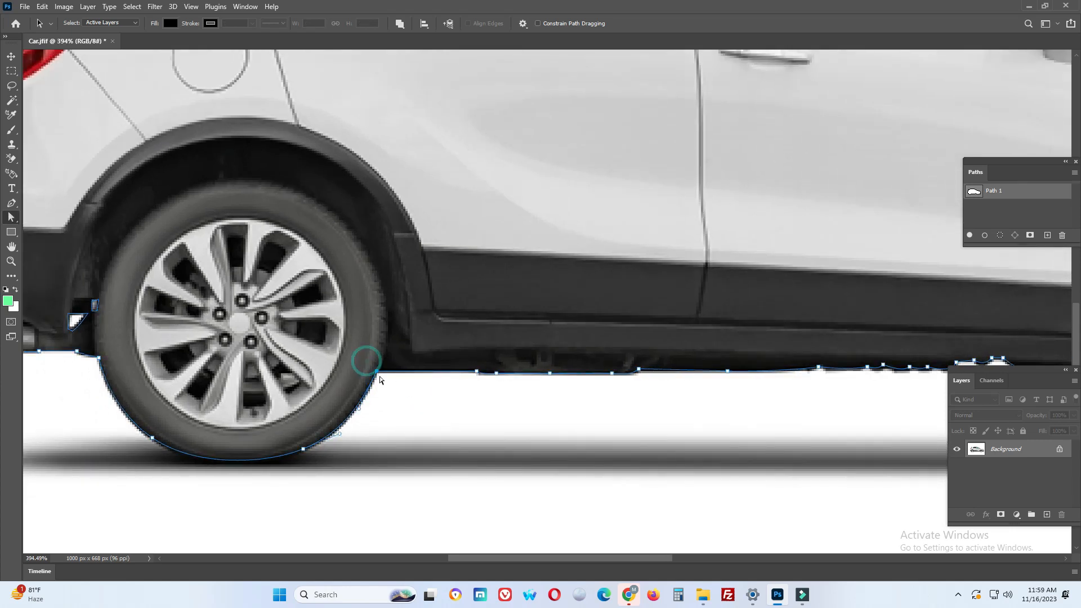
click(377, 371)
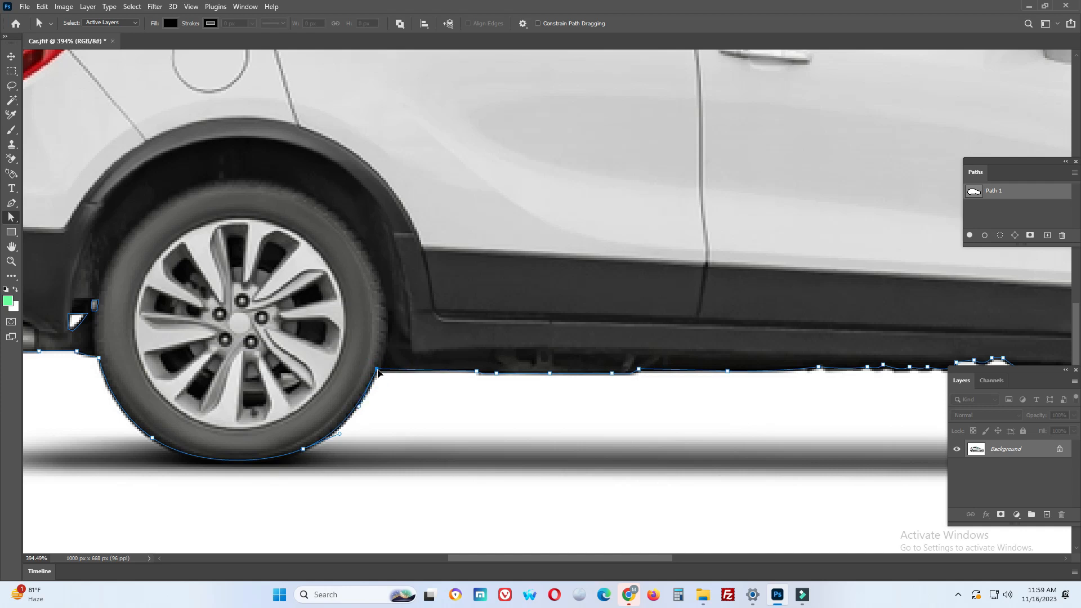
click(397, 414)
Reactivate Path 1 and check the small subpath beside the rear tire with the Direct Selection tool
drag(200, 352, 574, 369)
key(ctrl+Return)
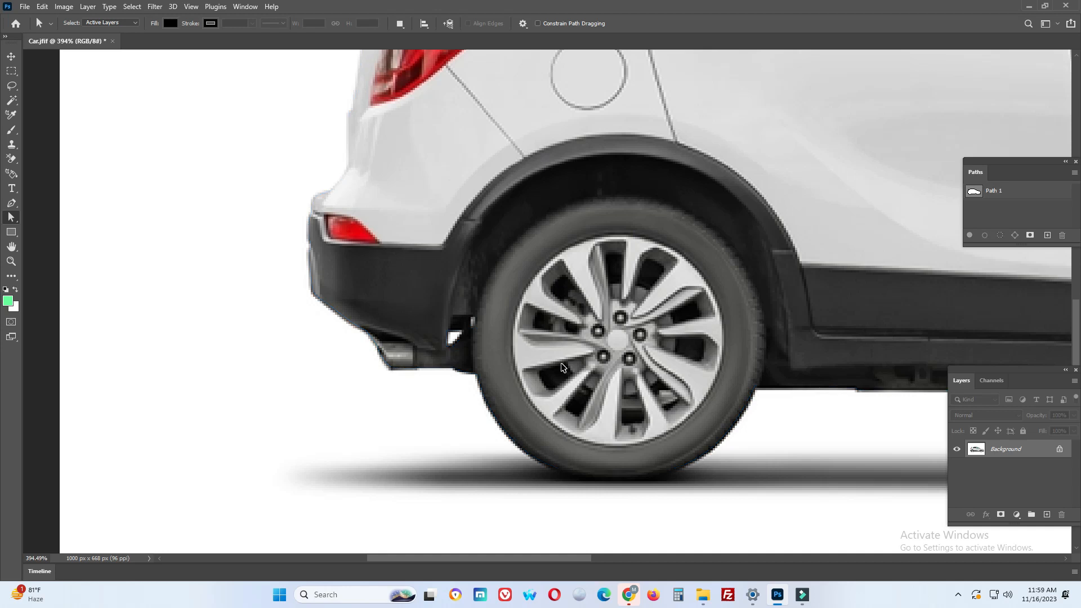
click(989, 191)
drag(511, 342, 557, 354)
key(ctrl+z)
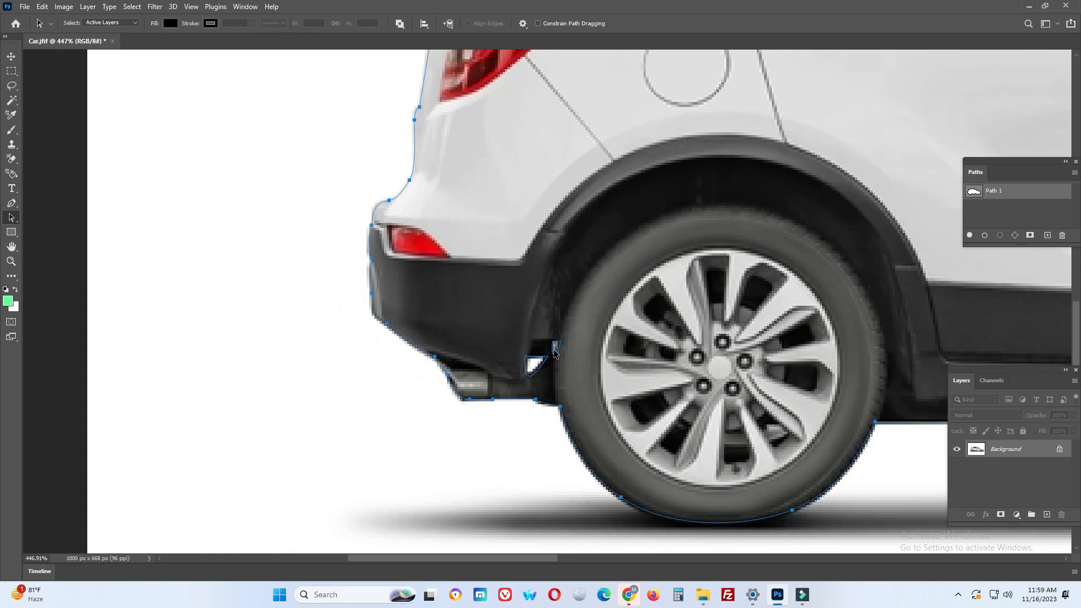
right_click(11, 217)
click(38, 230)
drag(576, 331, 556, 354)
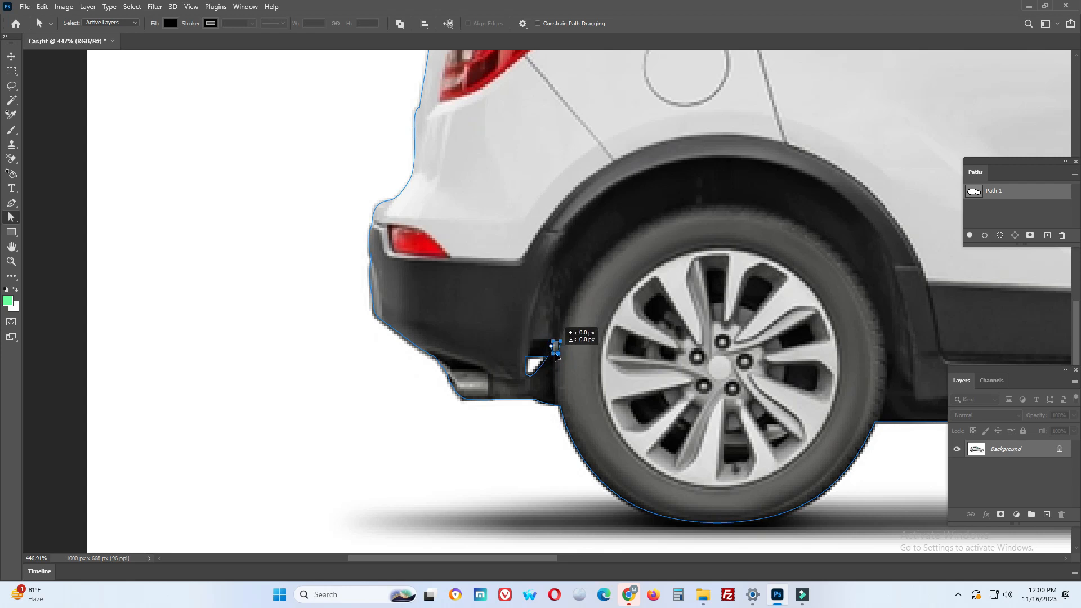
click(453, 439)
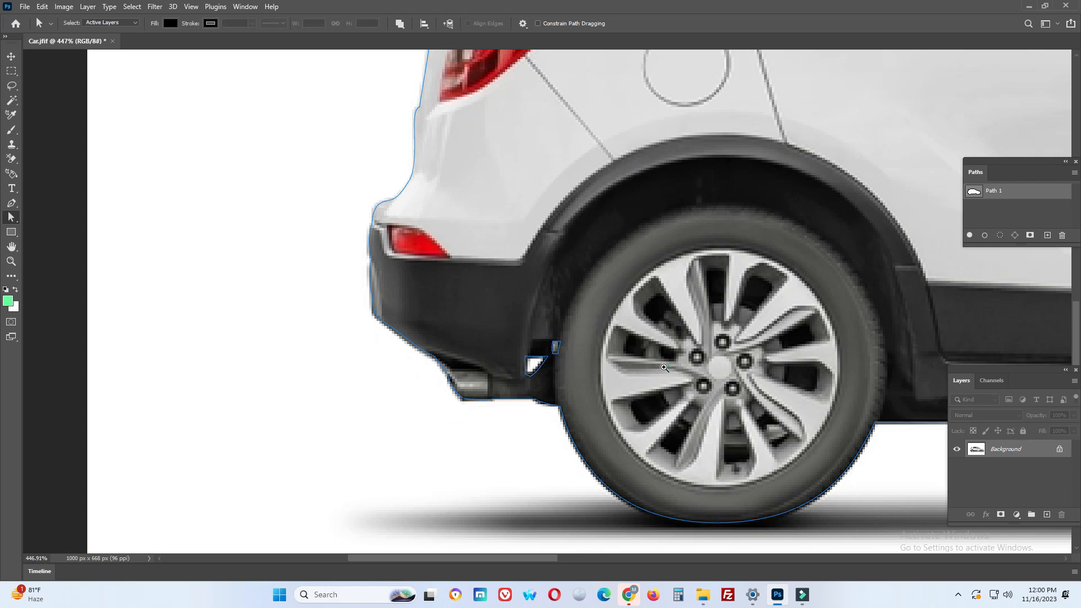
Make a new anti-aliased selection from Path 1 with a feather radius of 0 pixels
scroll(670, 367, down, 5)
drag(723, 307, 407, 307)
drag(641, 310, 662, 323)
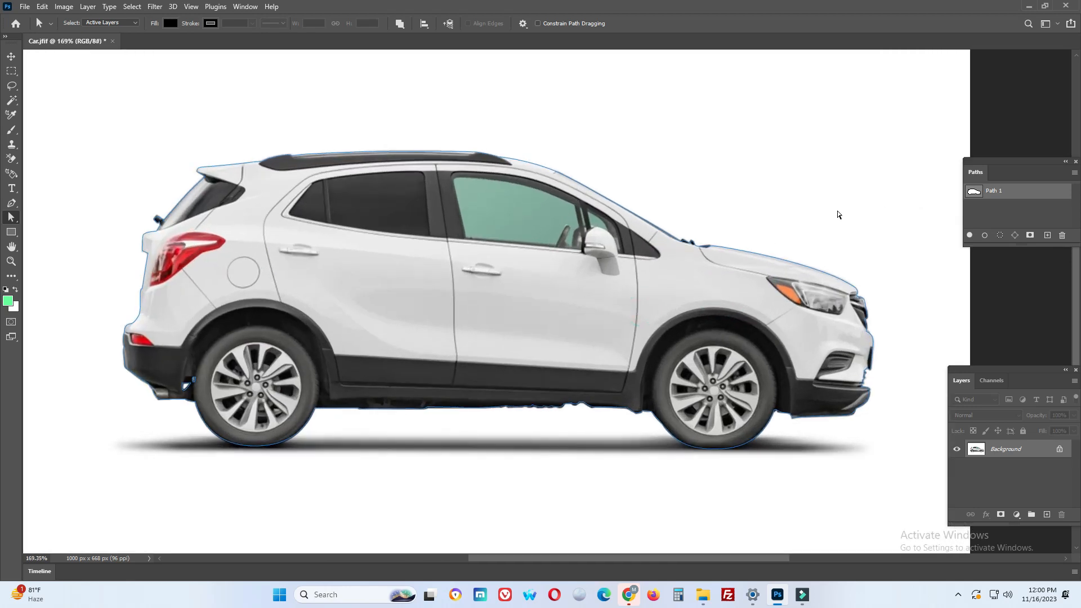
click(1074, 173)
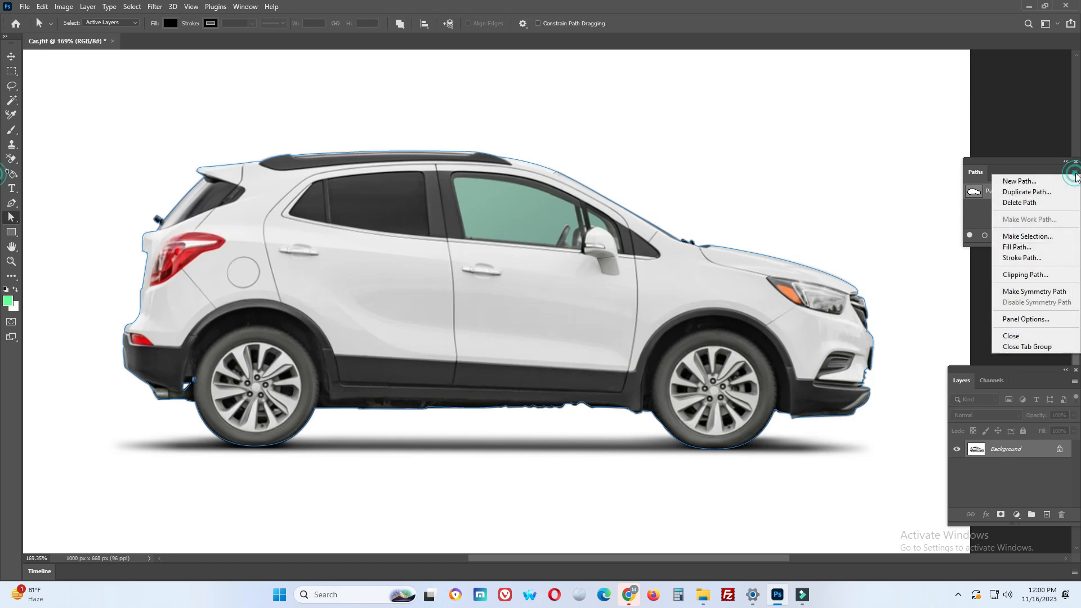
click(1027, 236)
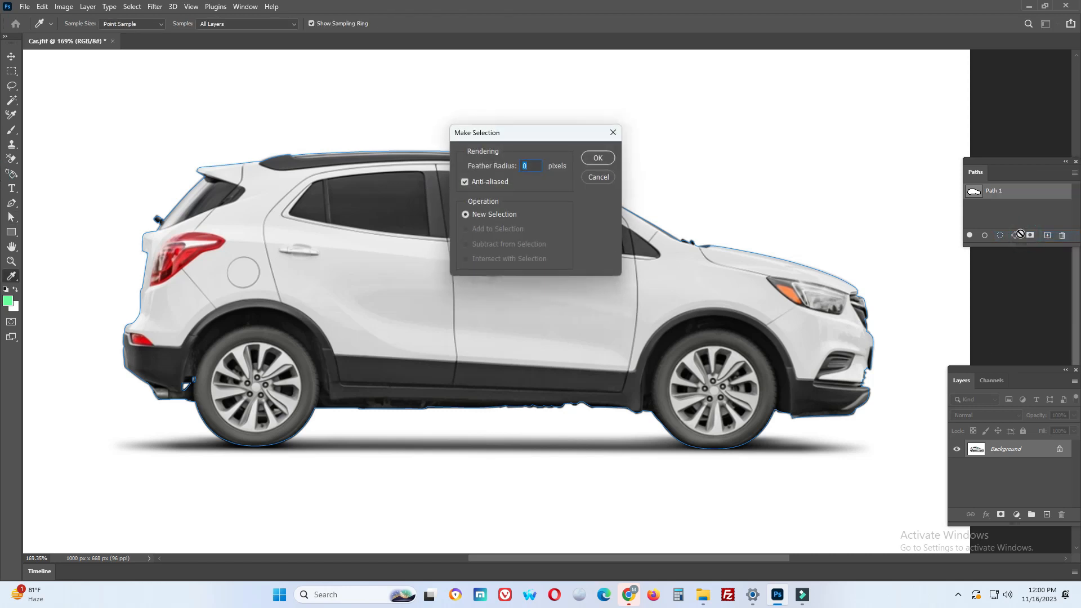
click(598, 159)
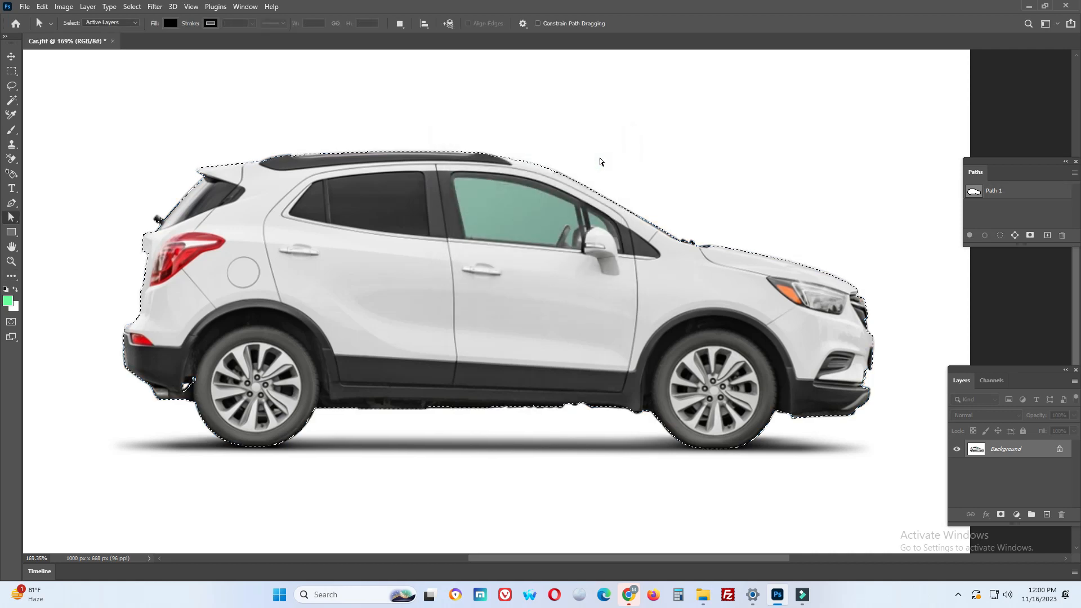
Copy the selected car to a new layer and duplicate the Background layer
scroll(609, 199, down, 4)
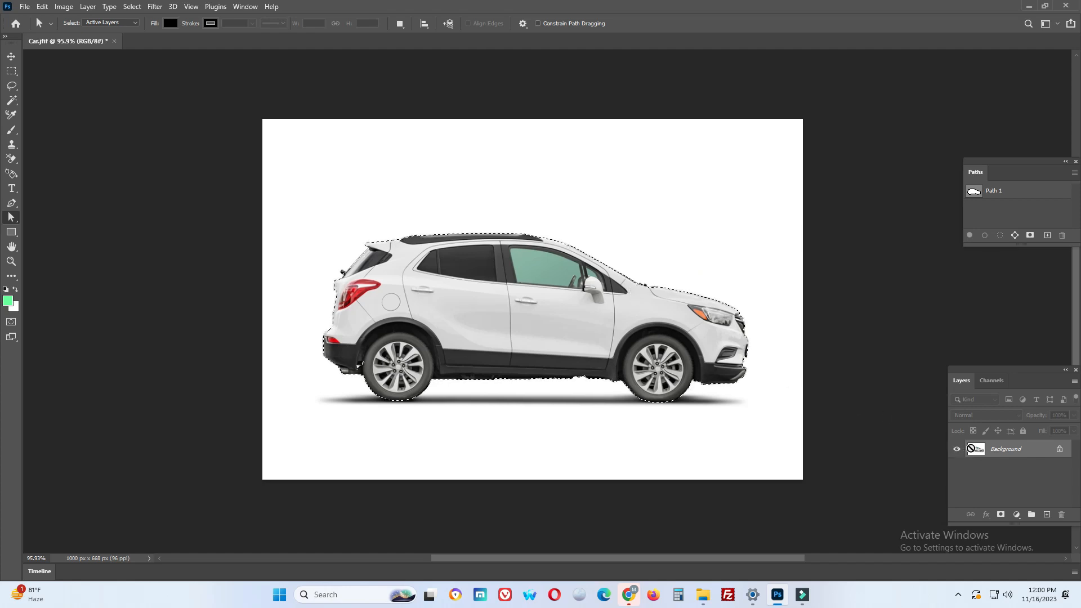
key(ctrl+j)
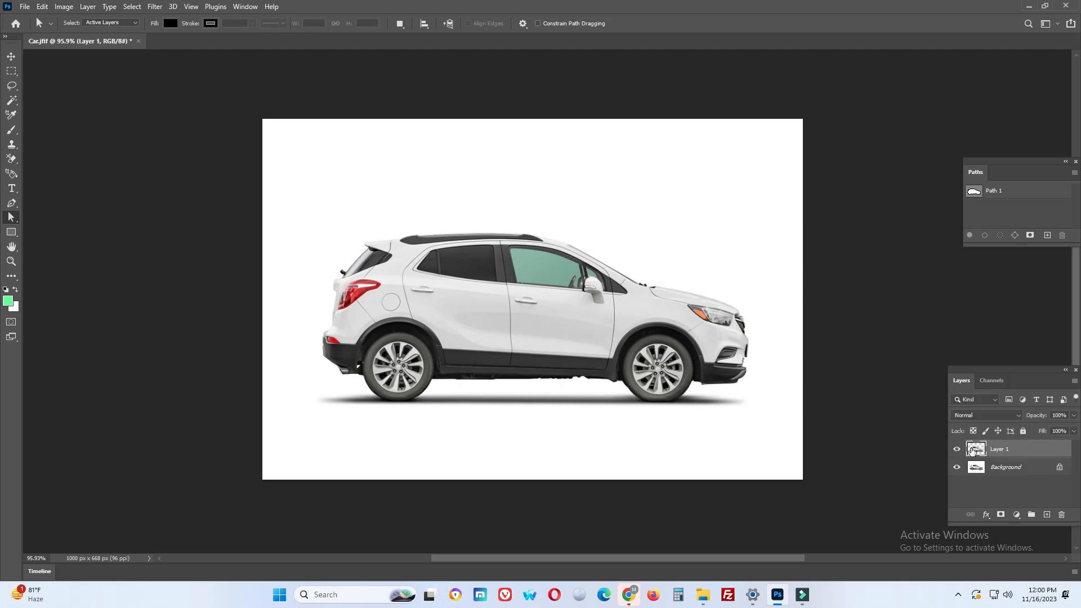
click(1005, 469)
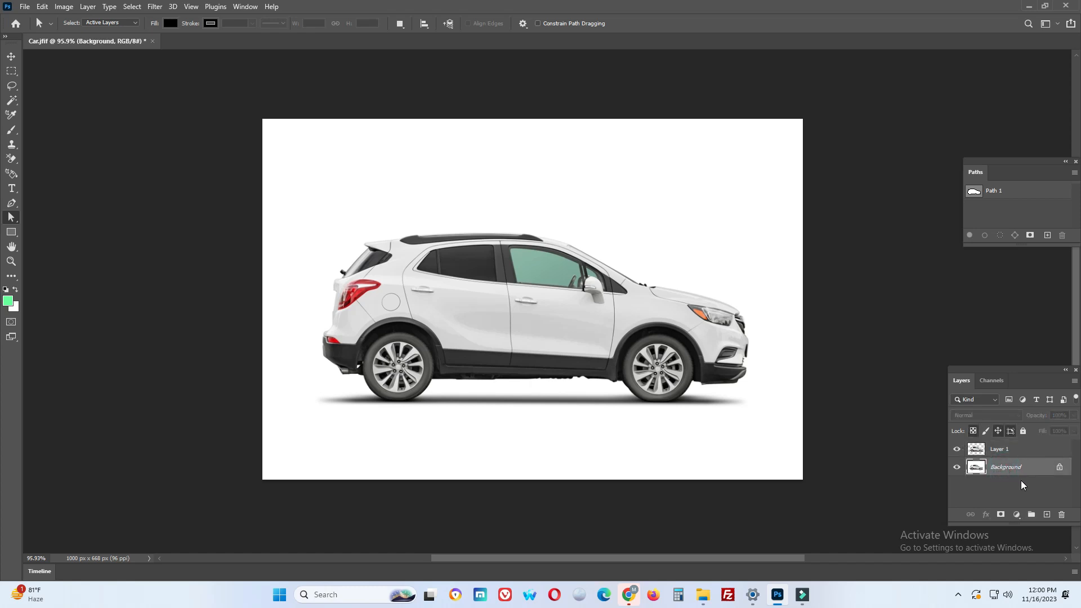
key(ctrl+j)
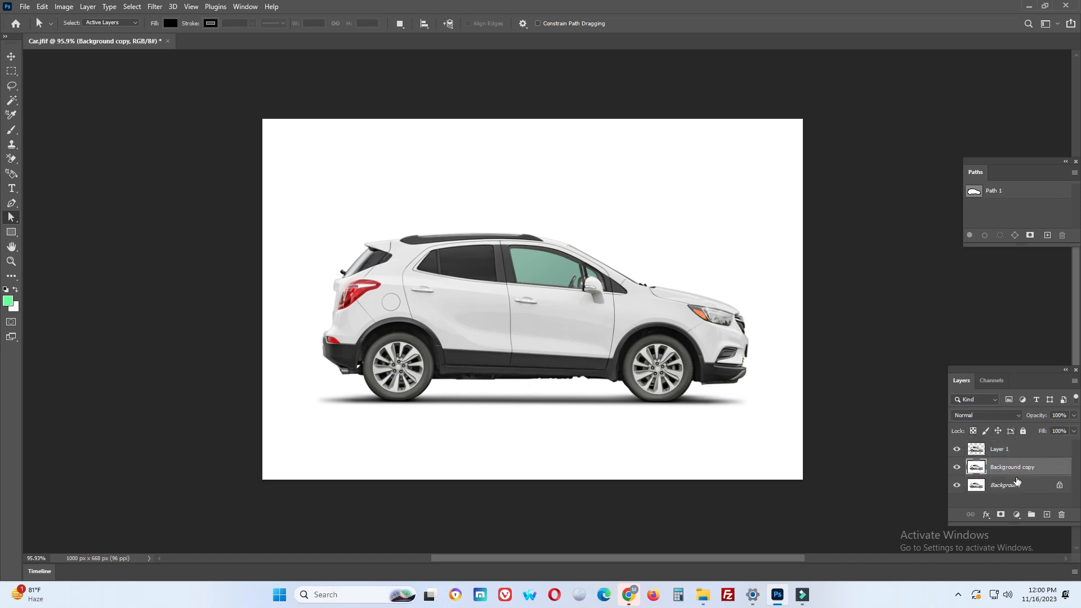
Fill the Background copy layer with the light green foreground color #66ff99
click(9, 302)
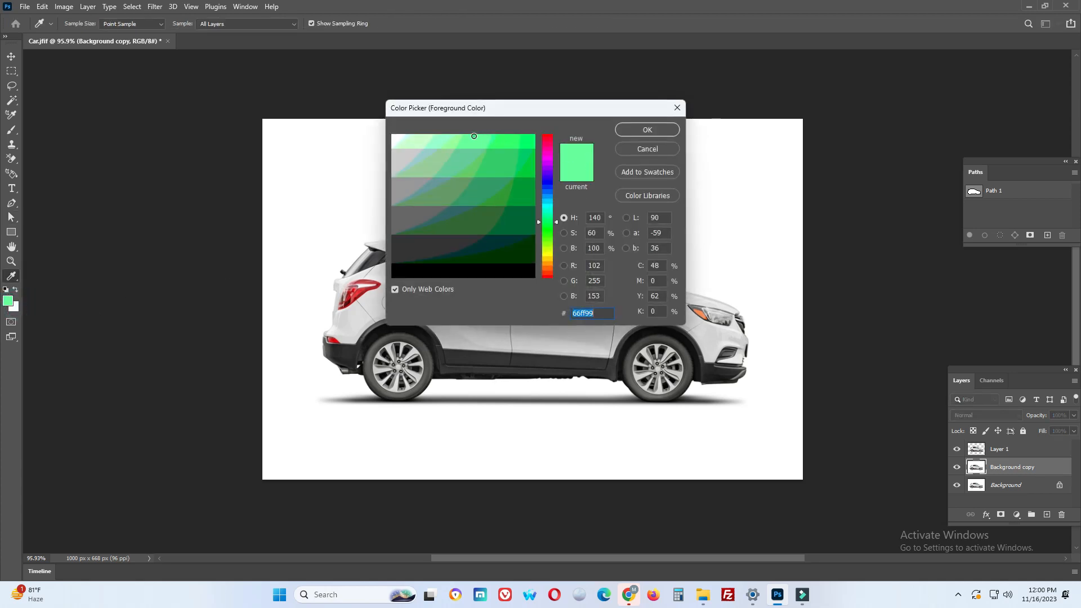
click(637, 130)
key(alt+BackSpace)
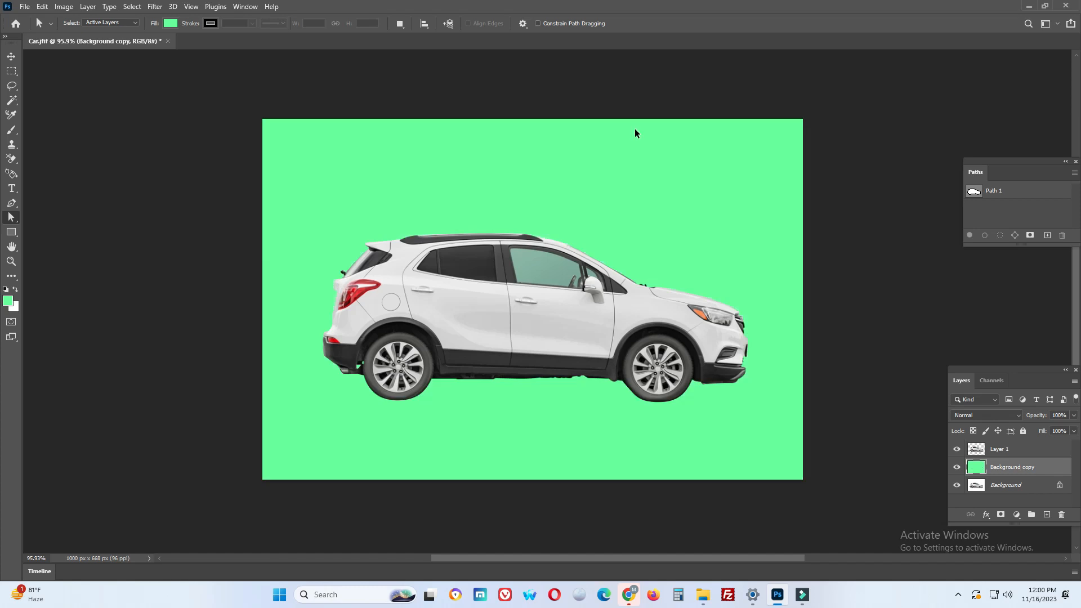
Change the foreground color to light pink and fill the Background copy layer with it
click(9, 302)
drag(557, 223, 559, 263)
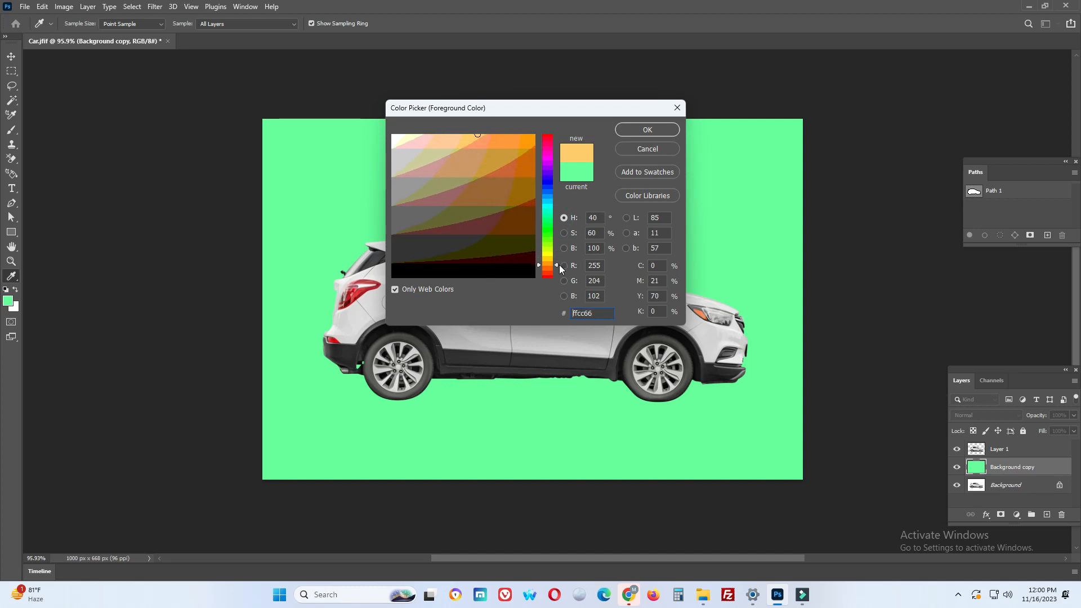
click(420, 142)
click(648, 129)
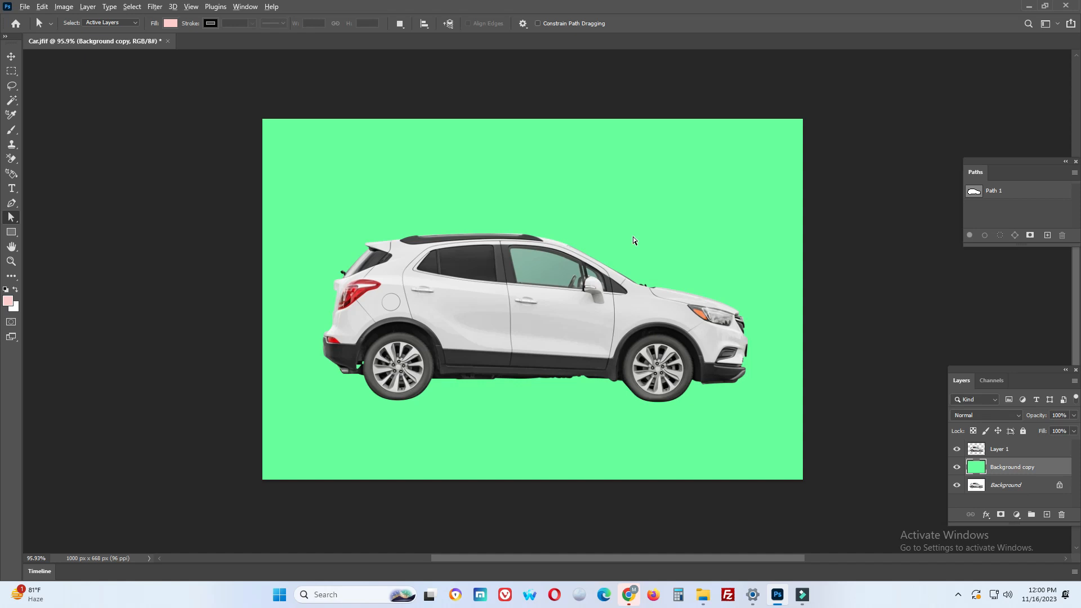
key(alt+BackSpace)
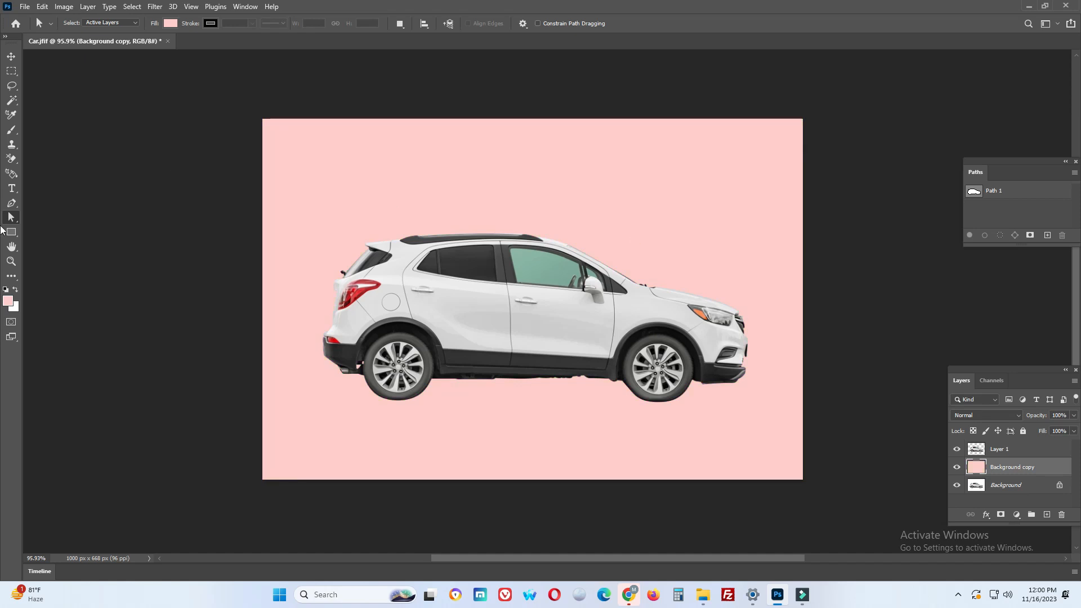
Save the document as Car in Photoshop (PSD) format in folder 3, with Maximize Compatibility enabled
drag(604, 369, 619, 351)
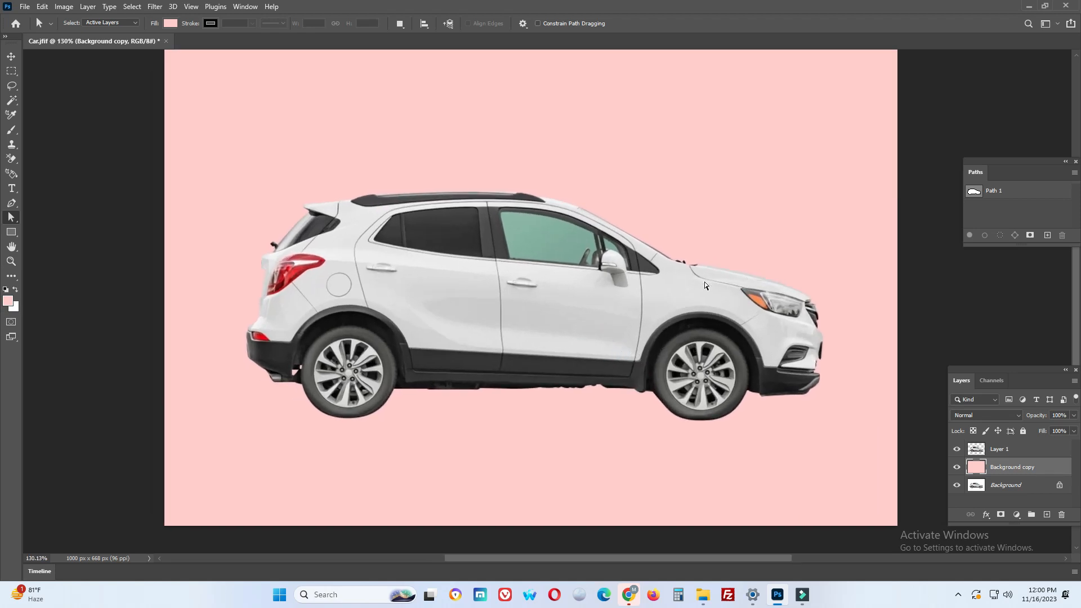
drag(685, 302, 657, 304)
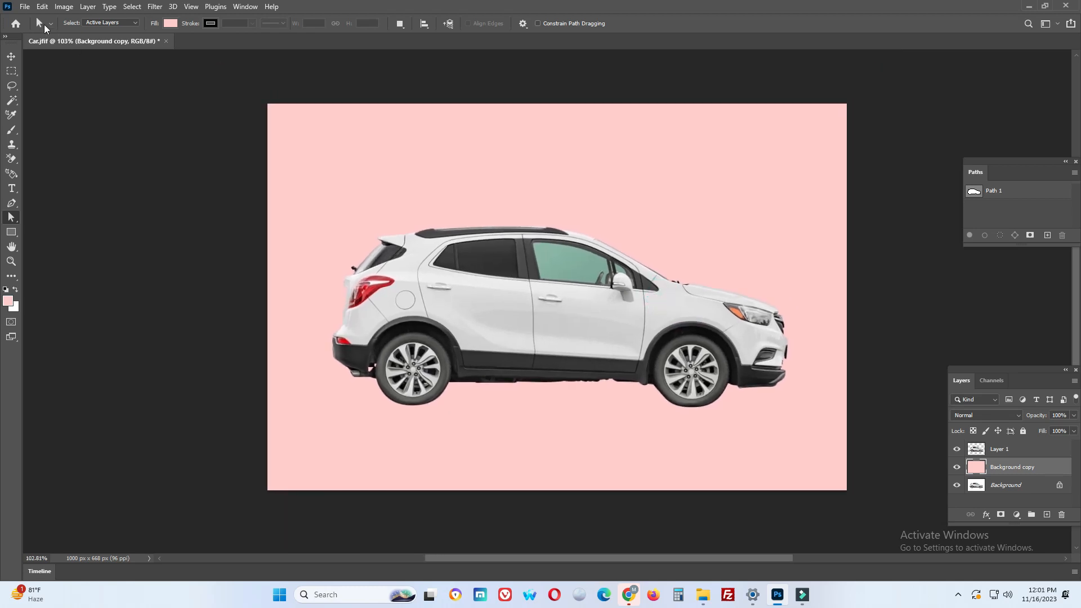
click(26, 8)
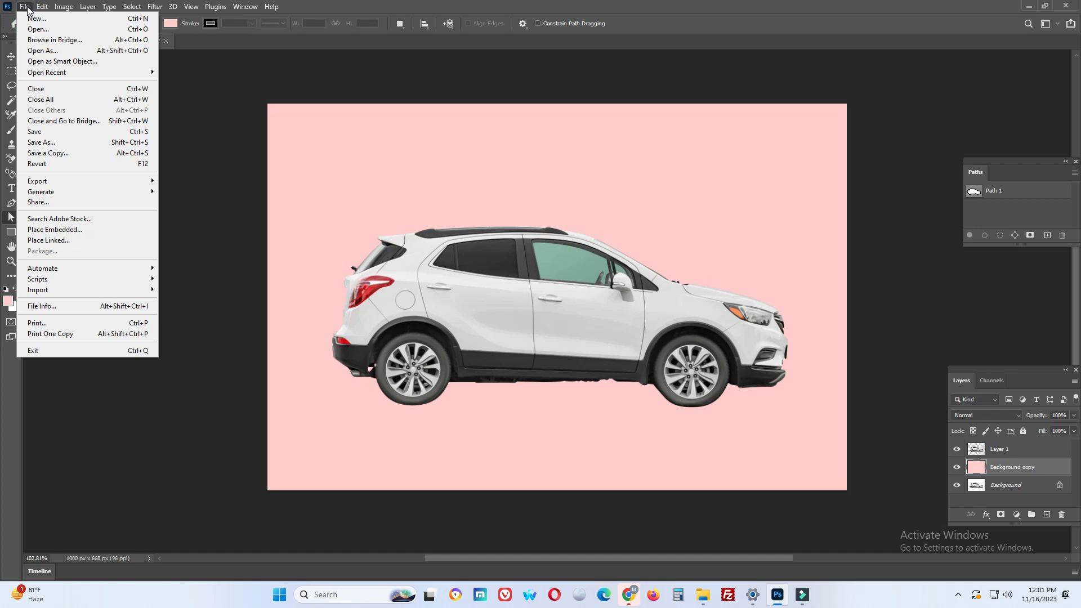
click(42, 142)
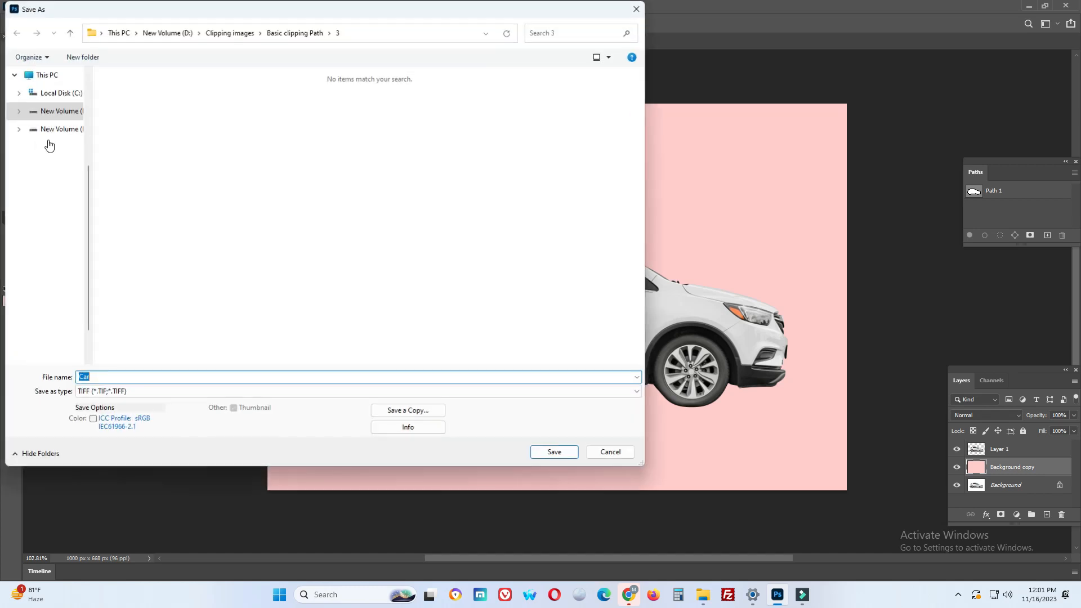
click(343, 392)
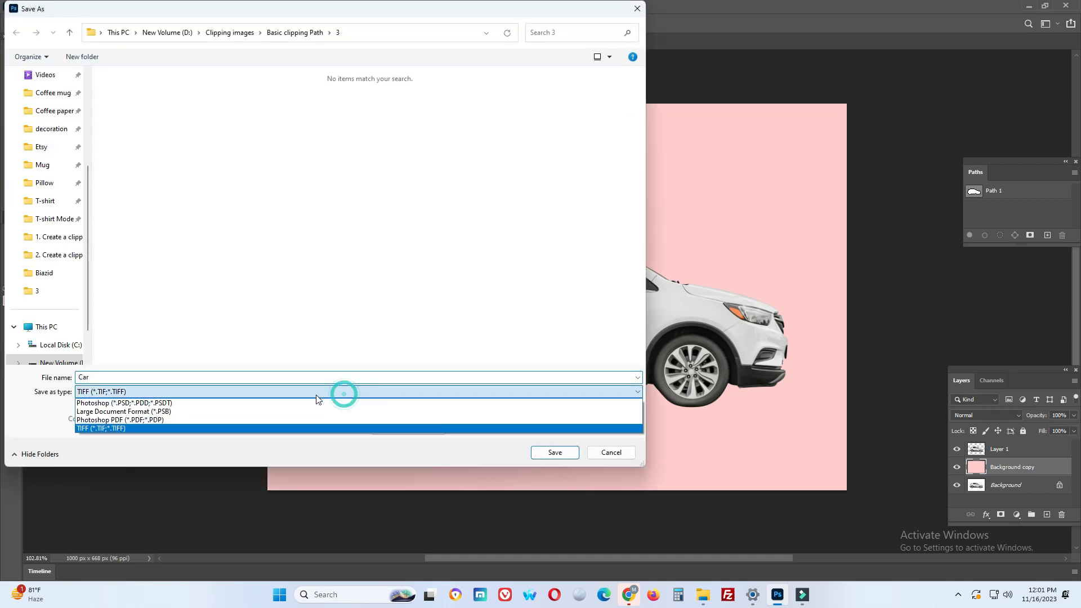
click(161, 406)
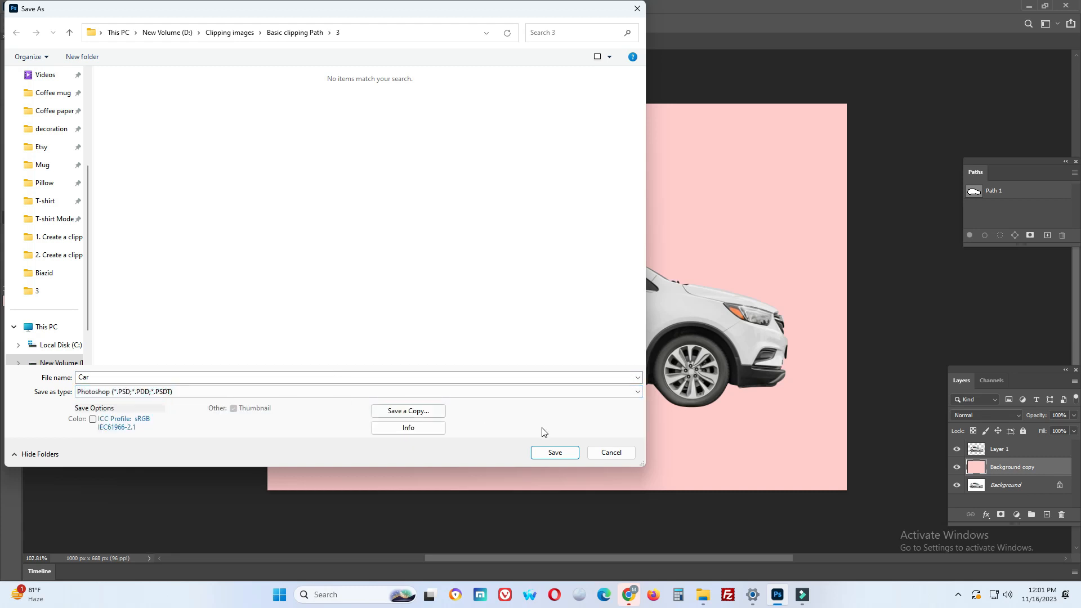
click(555, 453)
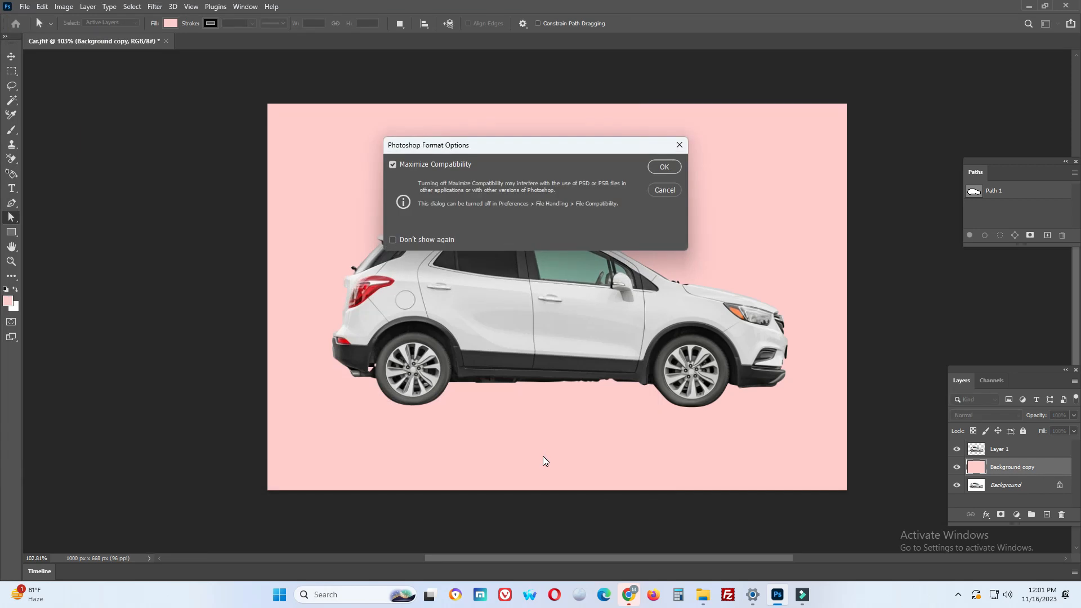
click(660, 167)
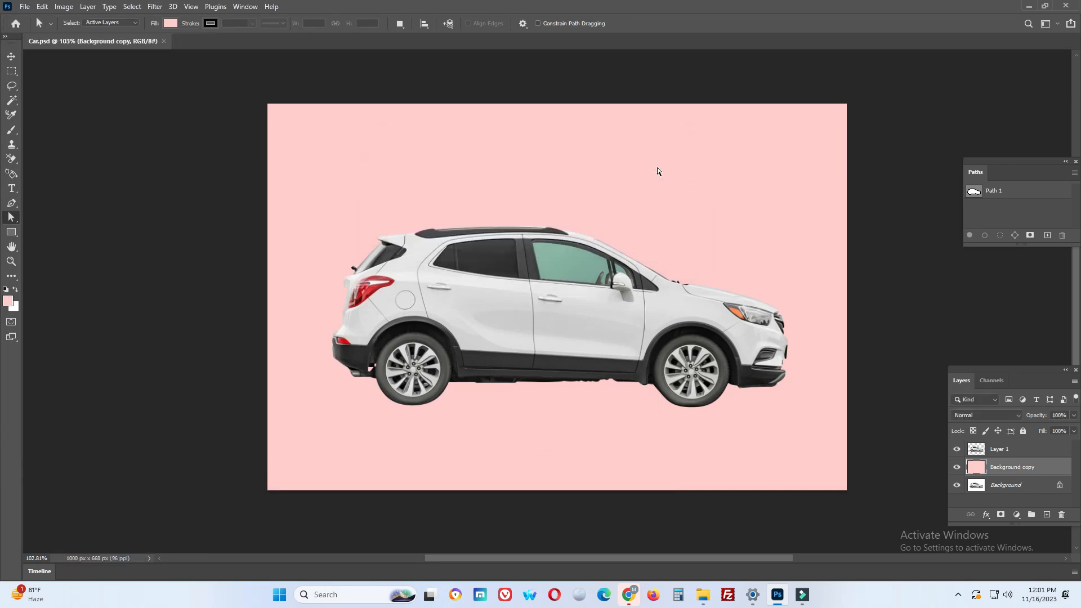